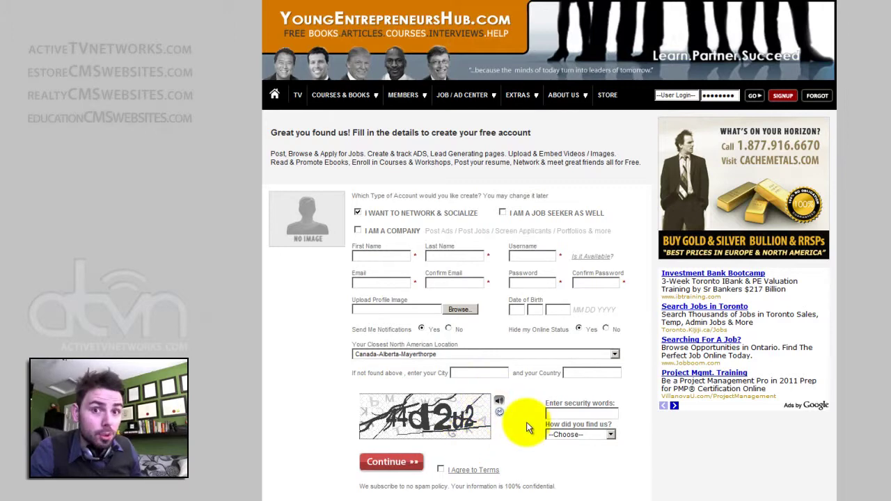
pyautogui.click(473, 470)
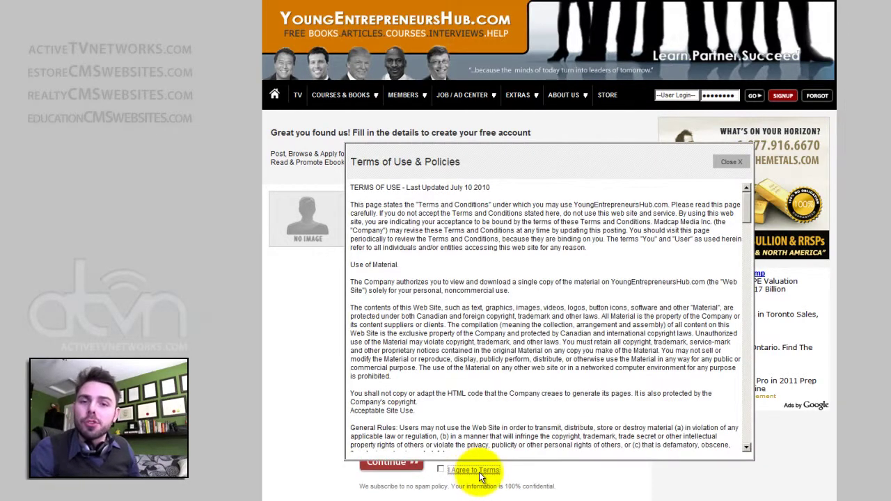
pyautogui.click(728, 162)
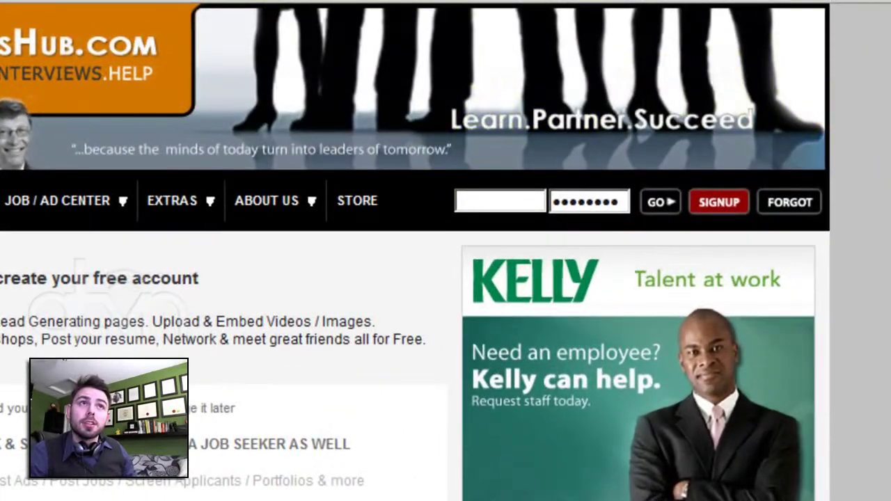
pyautogui.click(520, 193)
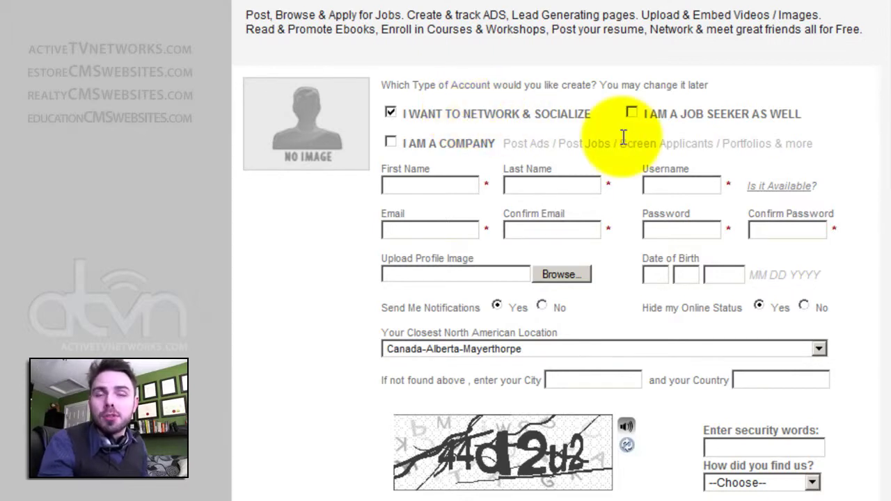
# Enter first name John, last name Doe and username johndoe, and check that it is available.
pyautogui.click(454, 186)
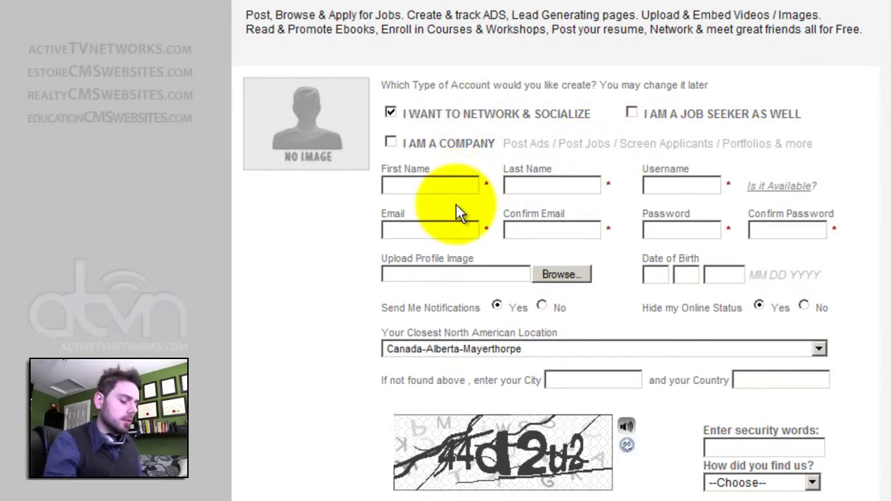
pyautogui.write('John')
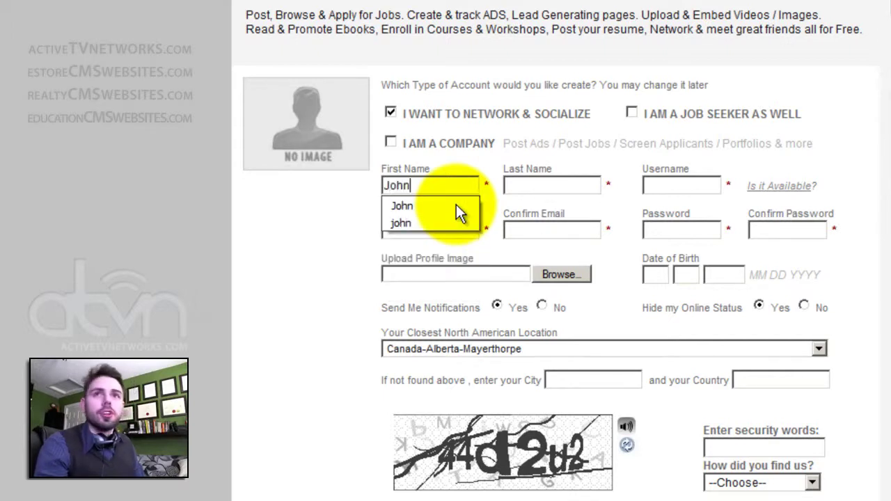
pyautogui.press('Tab')
pyautogui.write('Doe')
pyautogui.press('Tab')
pyautogui.write('johndoe')
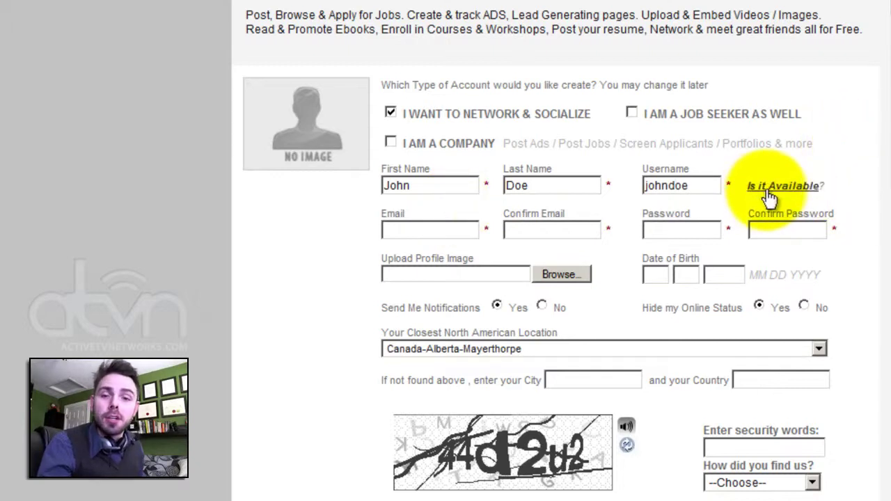
pyautogui.click(769, 198)
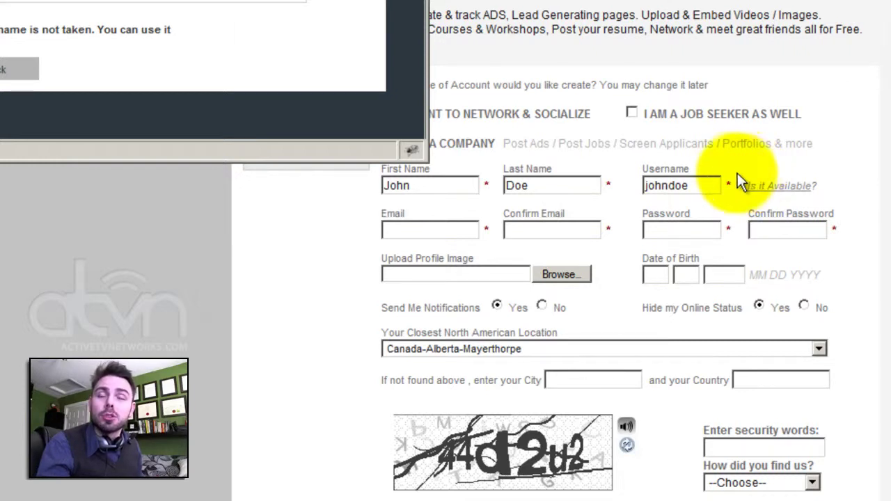
# Fill in the member's e-mail address, repeat it in Confirm Email, and enter the password.
pyautogui.click(425, 231)
pyautogui.press('Down')
pyautogui.hotkey('ctrl', 'a')
pyautogui.hotkey('ctrl', 'c')
pyautogui.press('Tab')
pyautogui.hotkey('ctrl', 'v')
pyautogui.press('Tab')
pyautogui.press('Tab')
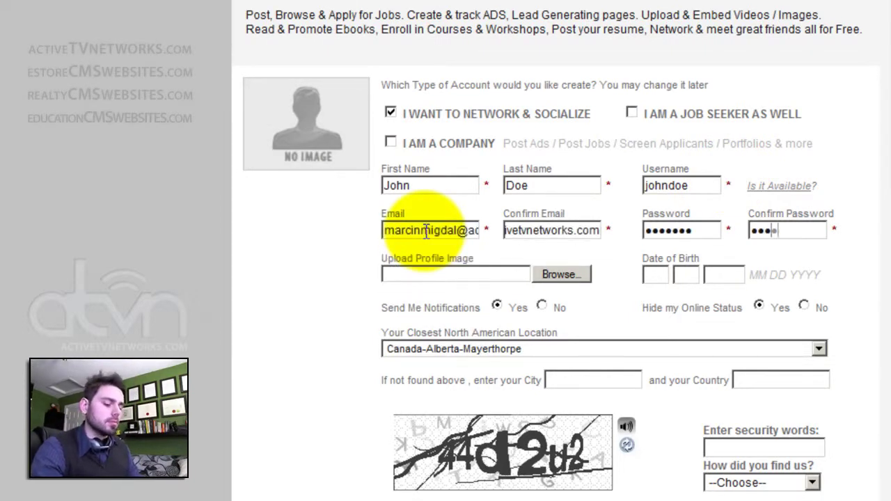
pyautogui.click(563, 274)
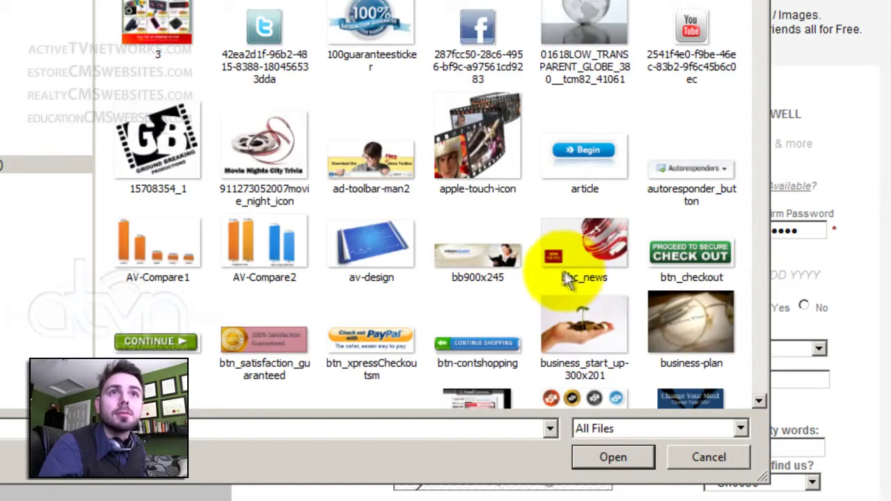
pyautogui.doubleClick(573, 278)
pyautogui.click(657, 273)
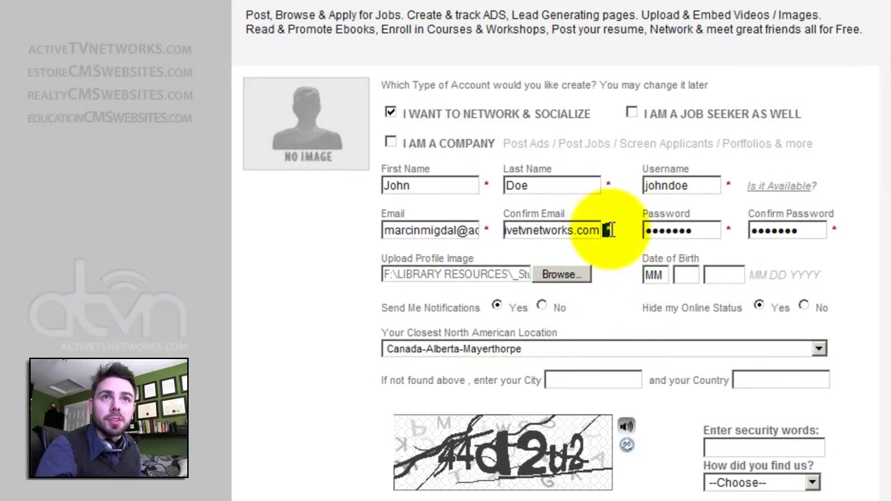
pyautogui.write('10311978')
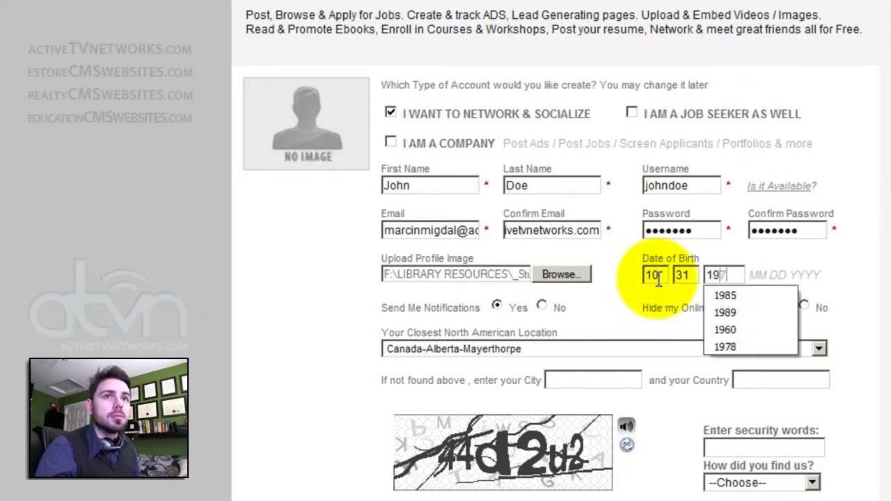
pyautogui.click(512, 307)
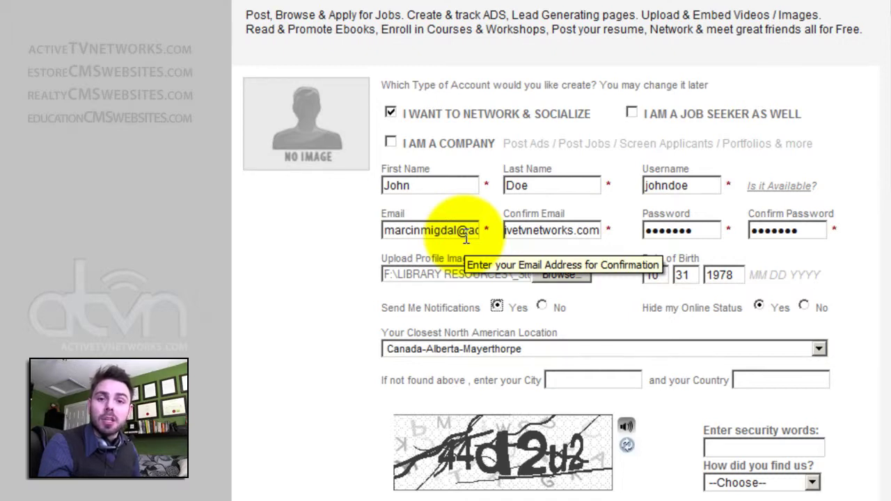
pyautogui.moveTo(637, 307); pyautogui.dragTo(745, 308)
# Set Hide my Online Status to No and the location to Canada-Ontario-Toronto.
pyautogui.click(751, 308)
pyautogui.click(804, 306)
pyautogui.scroll(-2, 805, 292)
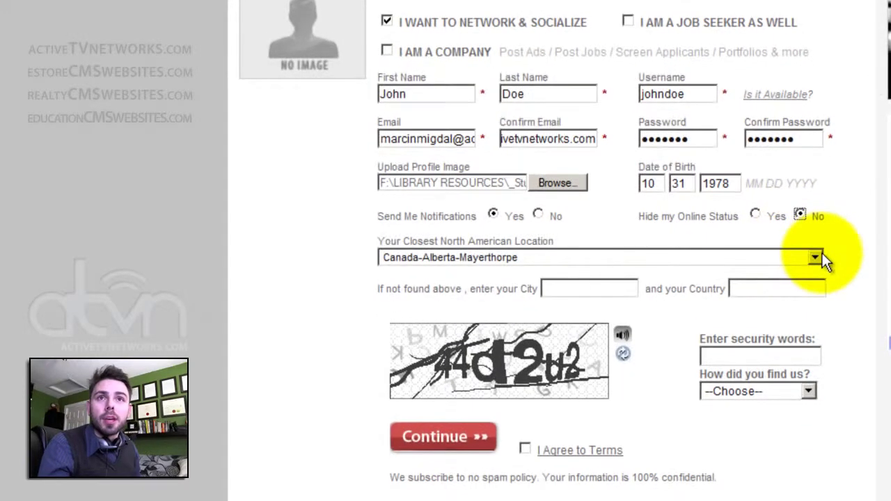
pyautogui.click(815, 257)
pyautogui.moveTo(815, 292); pyautogui.dragTo(824, 487)
pyautogui.click(332, 288)
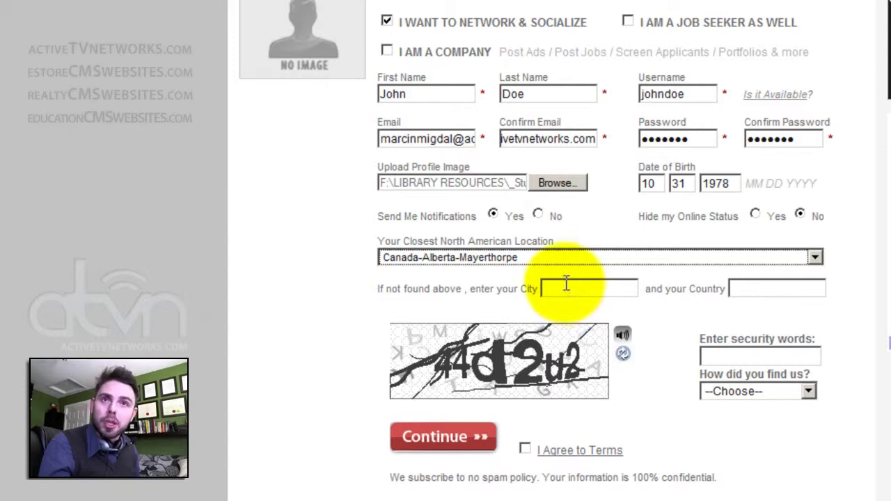
pyautogui.click(815, 257)
pyautogui.click(541, 308)
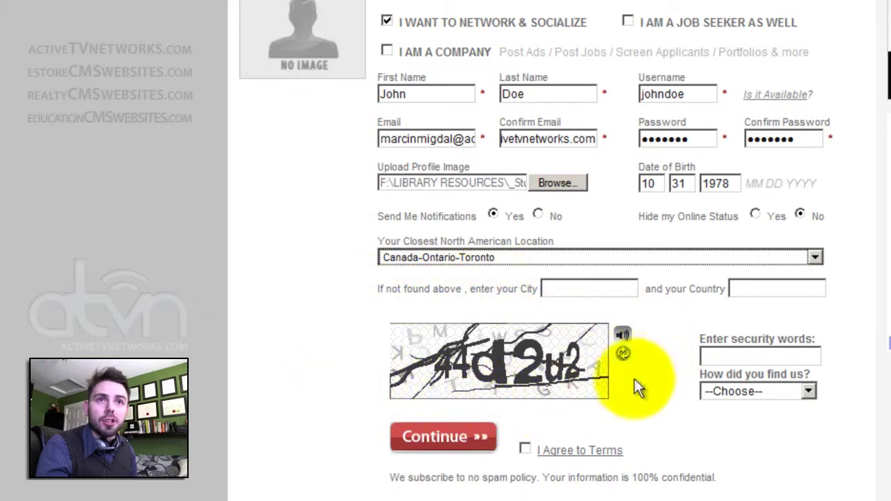
# Enter security words 44d2u2, choose Accident as the referral, accept the terms and submit.
pyautogui.click(623, 335)
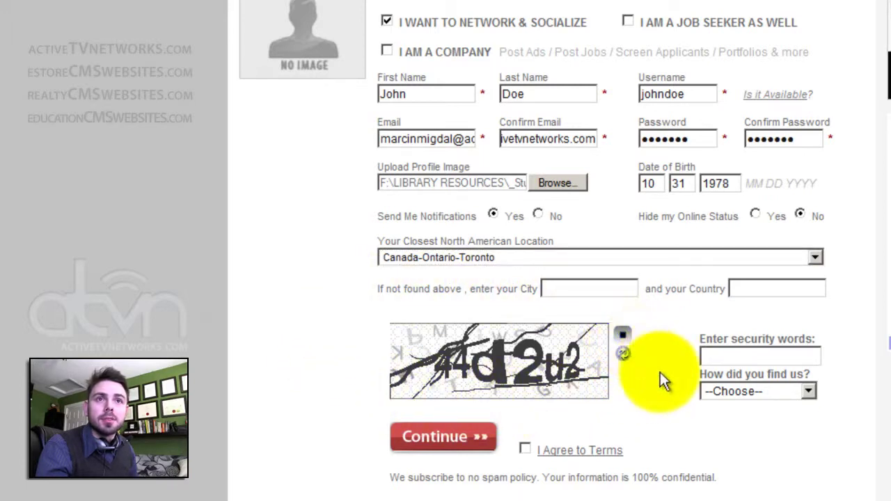
pyautogui.click(753, 356)
pyautogui.write('44d2')
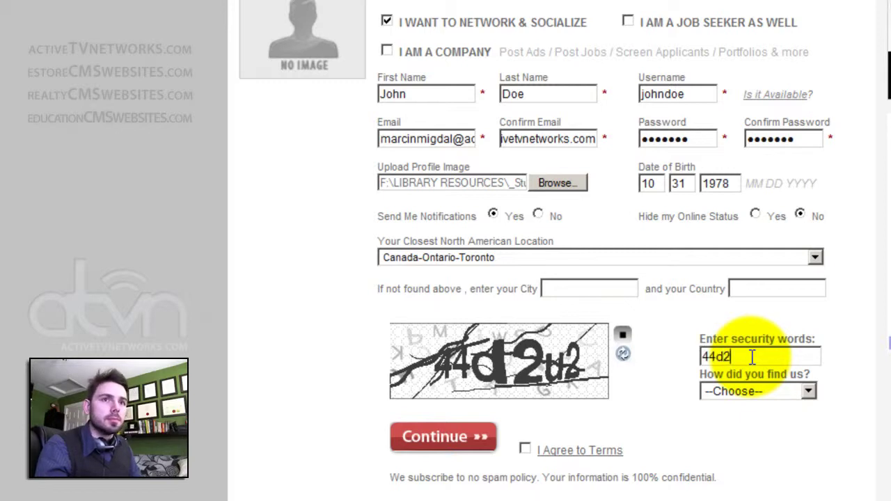
pyautogui.write('u2')
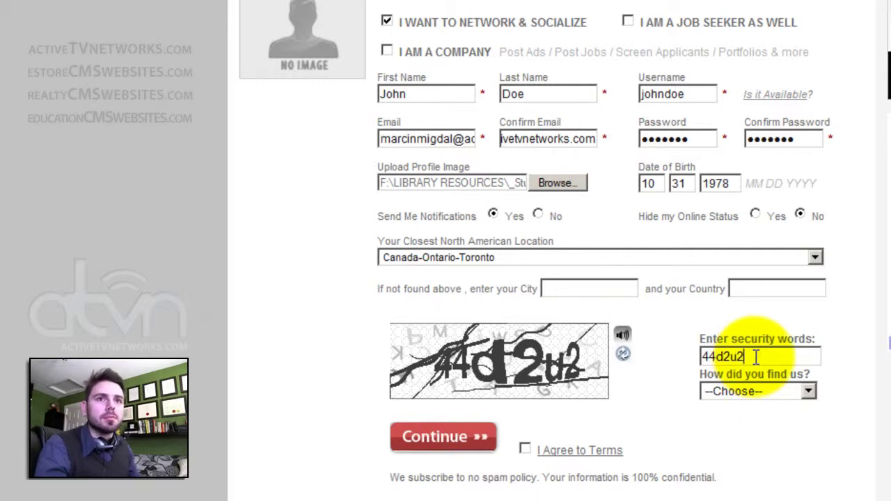
pyautogui.click(757, 391)
pyautogui.click(723, 414)
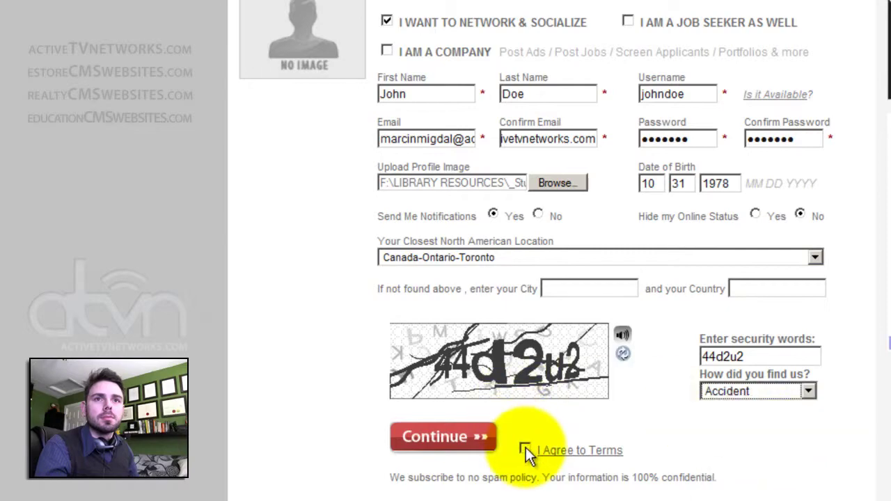
pyautogui.click(526, 450)
pyautogui.click(467, 465)
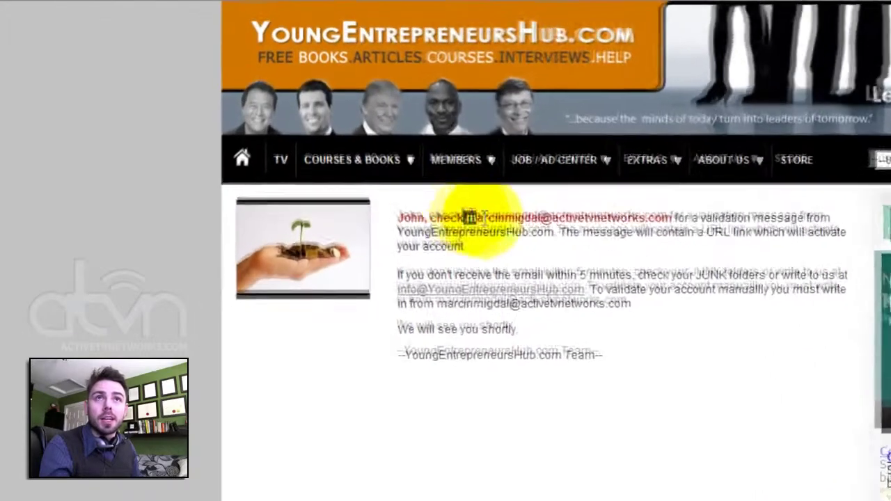
# Attempt a header login with the new username, then dismiss the e-mail-not-verified warning.
pyautogui.moveTo(421, 158); pyautogui.dragTo(570, 156)
pyautogui.click(571, 157)
pyautogui.click(648, 165)
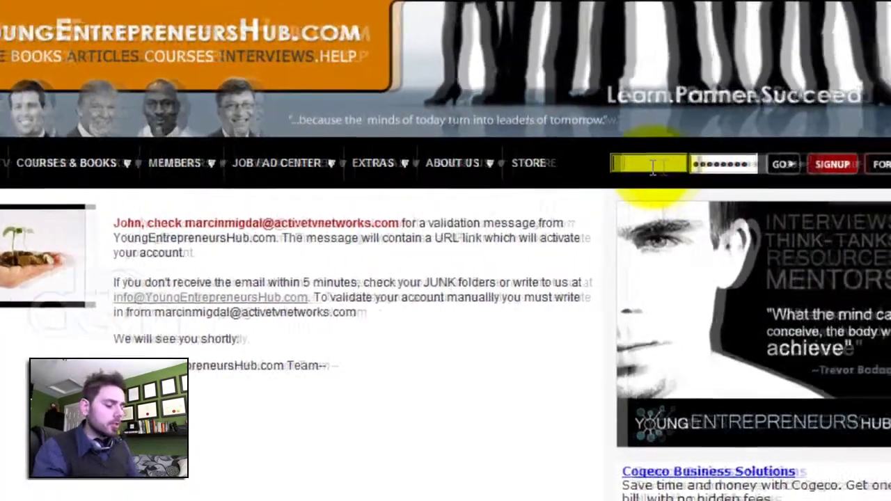
pyautogui.write('johndoe')
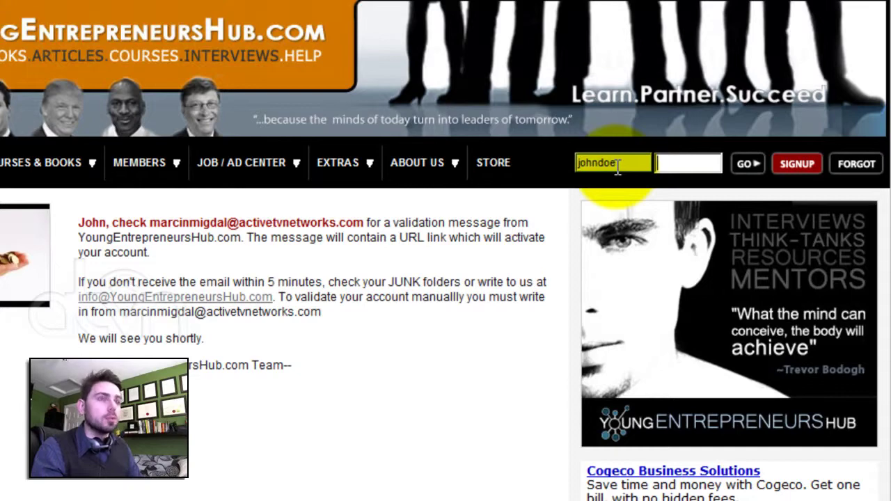
pyautogui.click(748, 167)
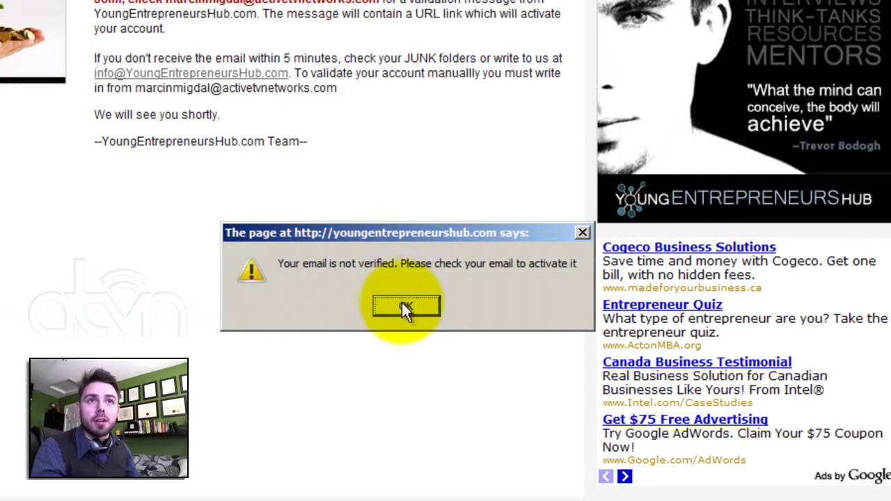
pyautogui.click(405, 305)
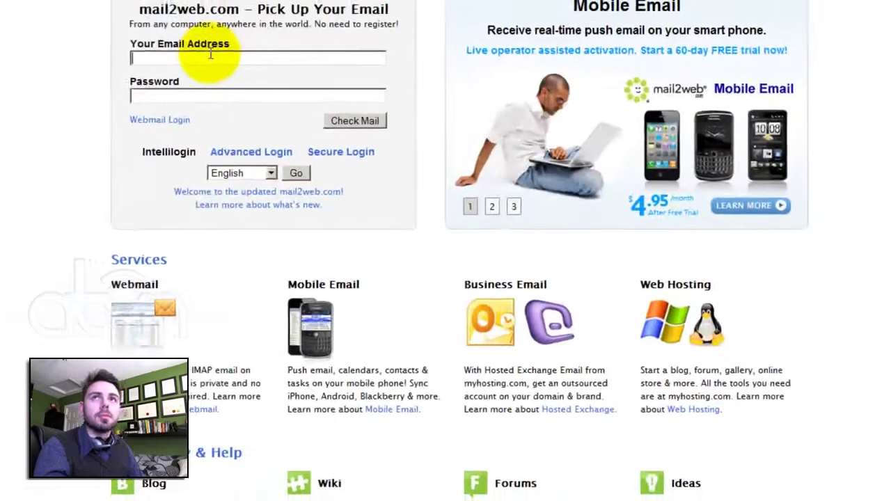
# Sign in to the mail2web mailbox with the registration e-mail address.
pyautogui.click(225, 65)
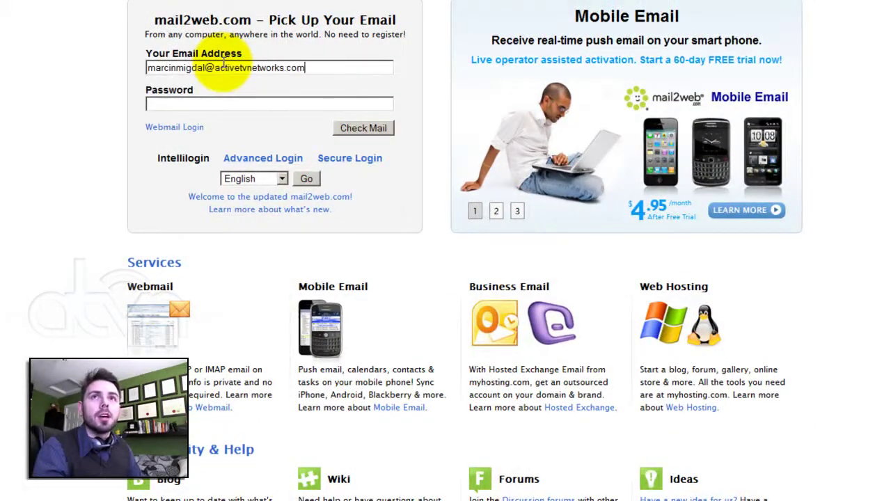
pyautogui.write('•••')
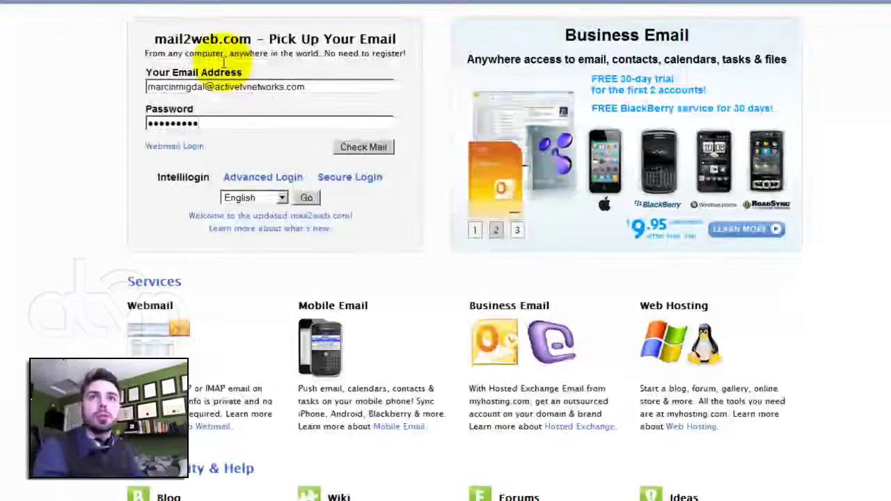
pyautogui.press('Return')
# Open the YoungEntrepreneursHub validation e-mail and follow its signup_activate link.
pyautogui.moveTo(233, 188); pyautogui.dragTo(346, 188)
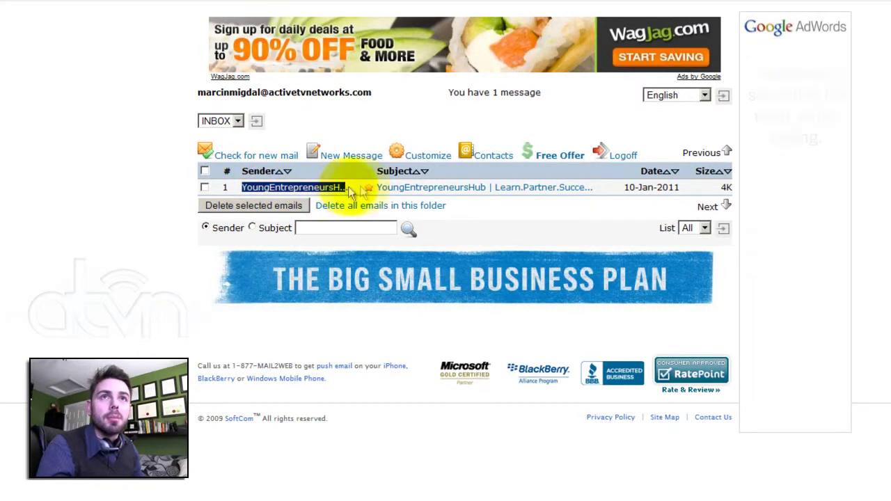
pyautogui.click(411, 188)
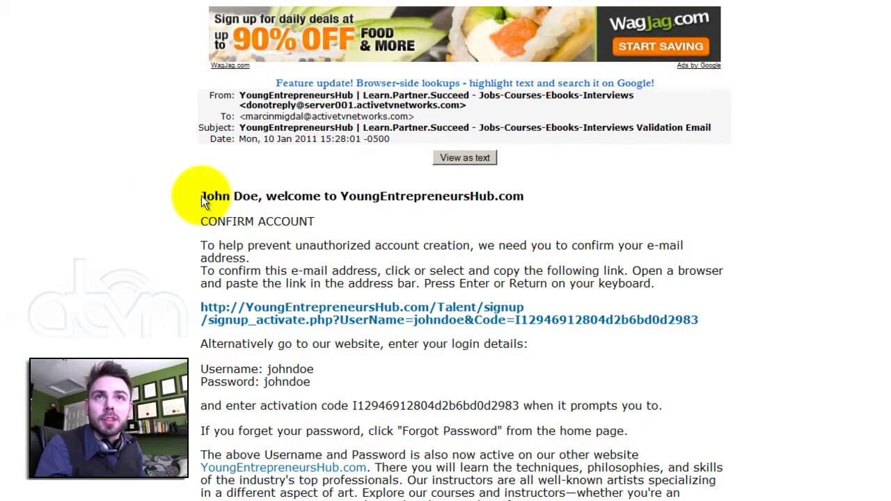
pyautogui.moveTo(341, 196); pyautogui.dragTo(523, 198)
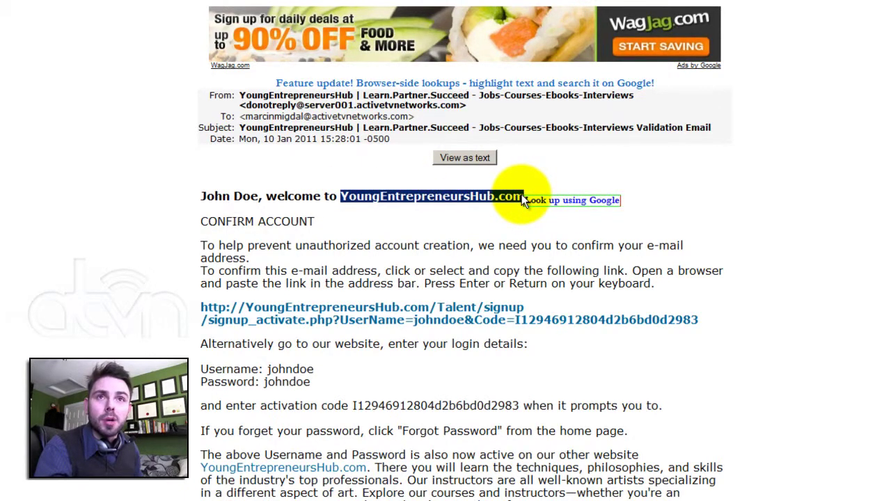
pyautogui.click(434, 199)
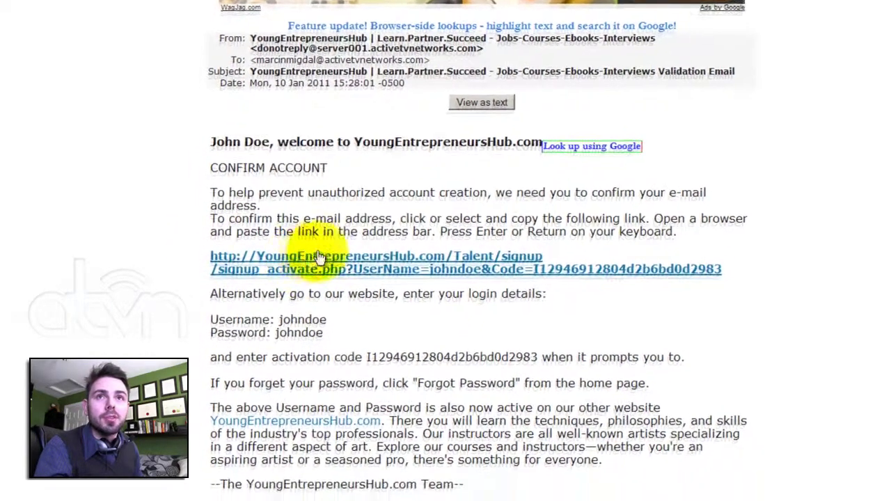
pyautogui.click(342, 245)
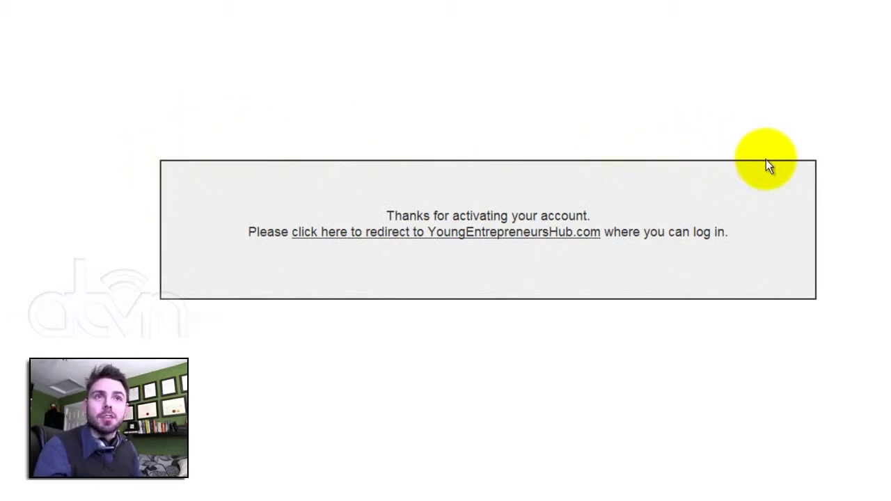
# Follow the redirect to YoungEntrepreneursHub.com and log in as johndoe with the account password.
pyautogui.click(489, 238)
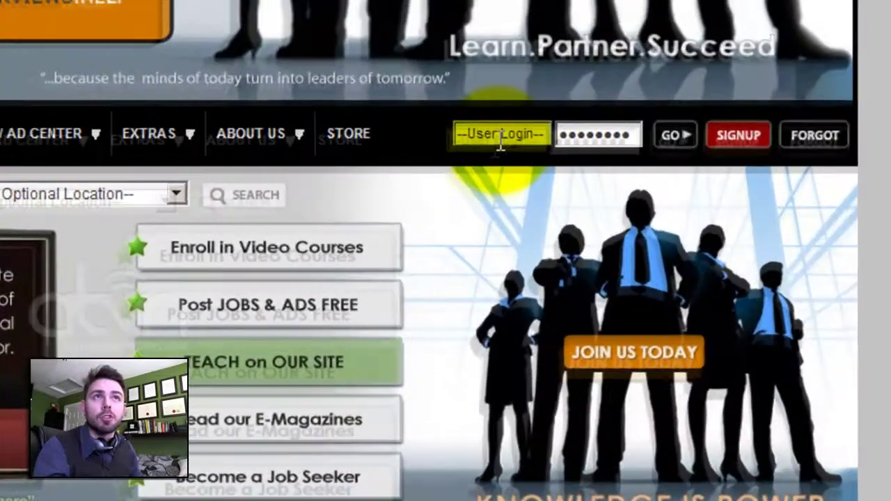
pyautogui.click(500, 135)
pyautogui.write('johndoe')
pyautogui.press('Tab')
pyautogui.write('pa')
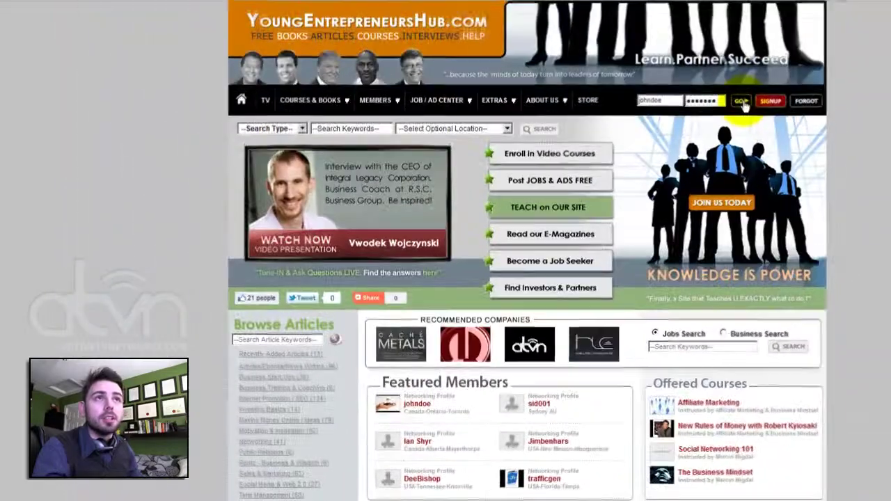
pyautogui.click(742, 100)
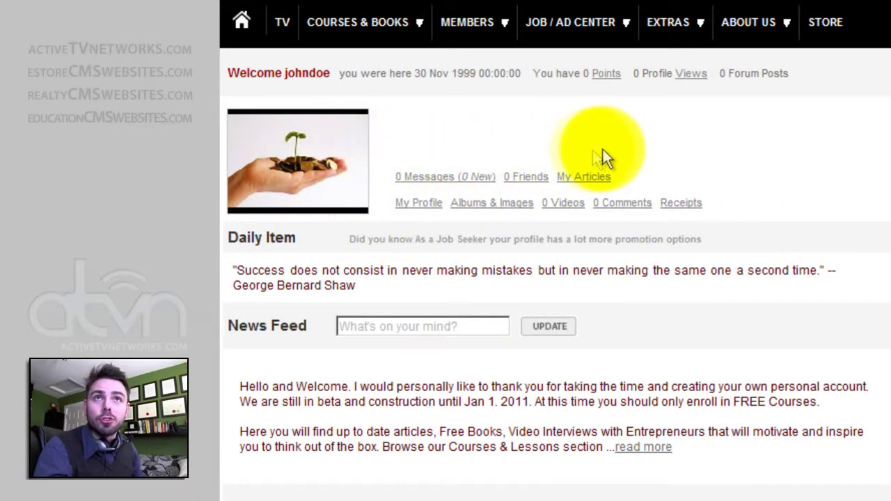
pyautogui.click(442, 178)
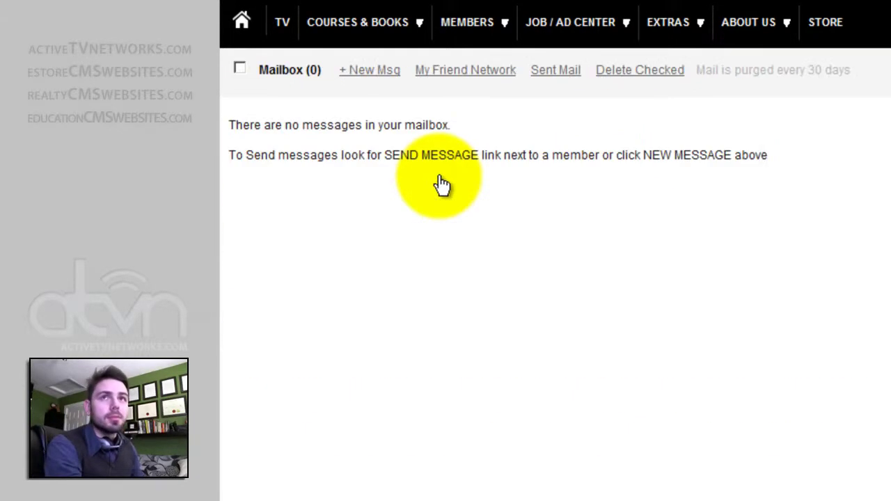
pyautogui.hotkey('alt', 'Left')
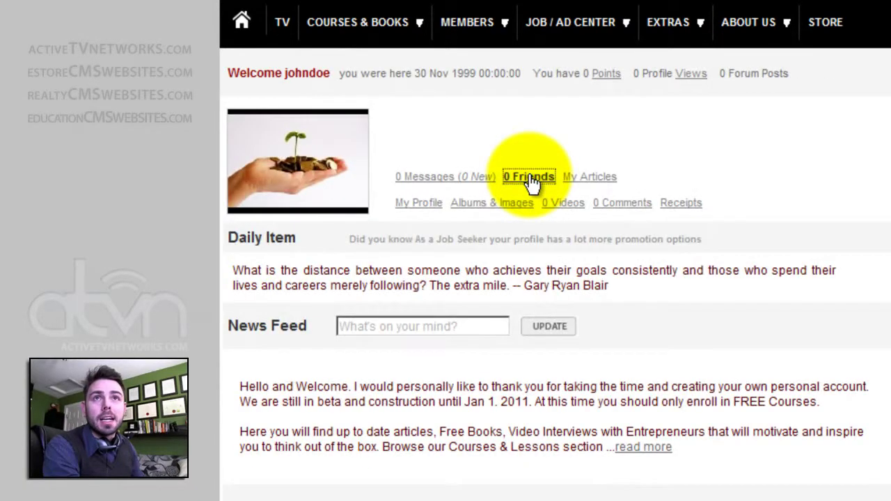
pyautogui.click(529, 178)
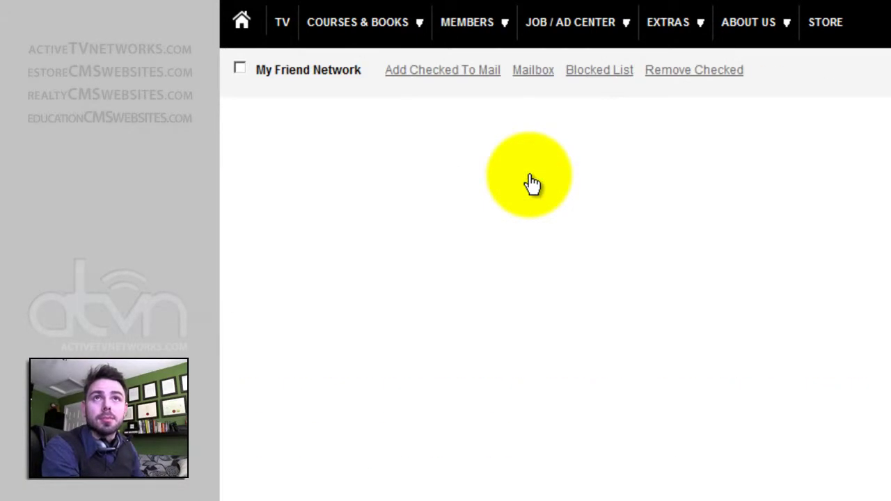
pyautogui.hotkey('alt', 'Left')
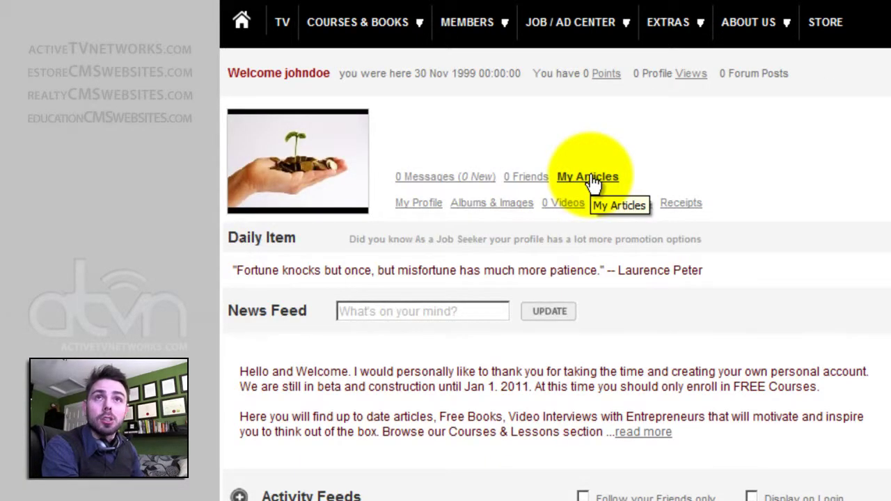
pyautogui.click(592, 180)
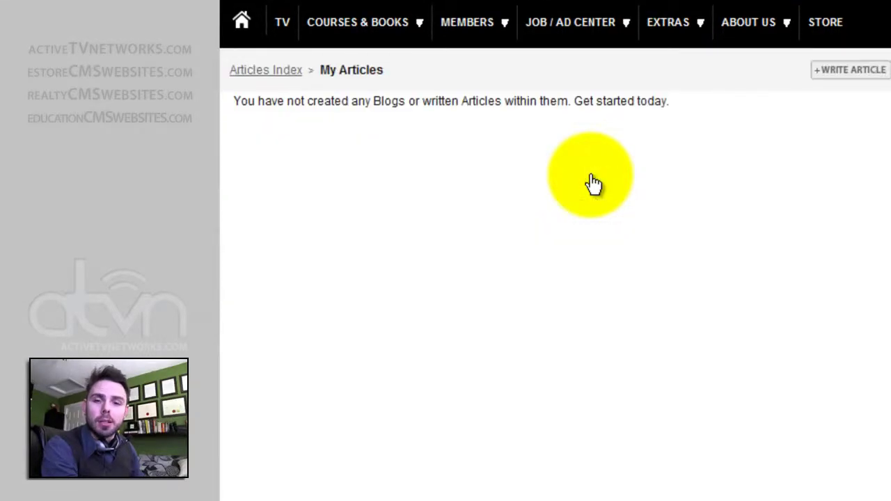
pyautogui.hotkey('alt', 'Left')
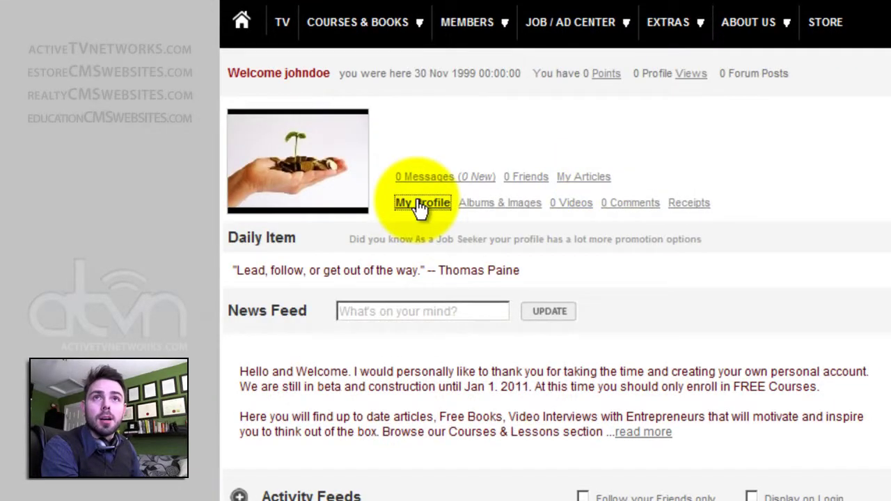
pyautogui.click(420, 203)
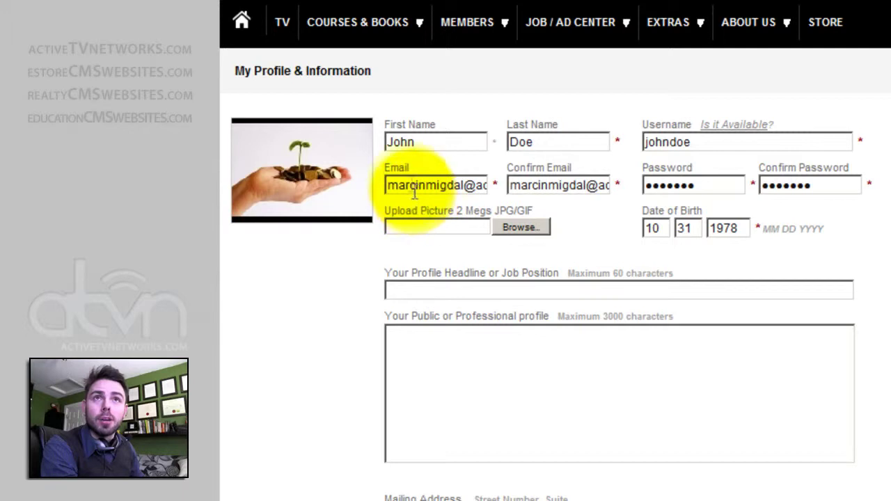
# Submit the profile with headline 'Hello I am looking for Friends' and dismiss the success notice.
pyautogui.press('Tab')
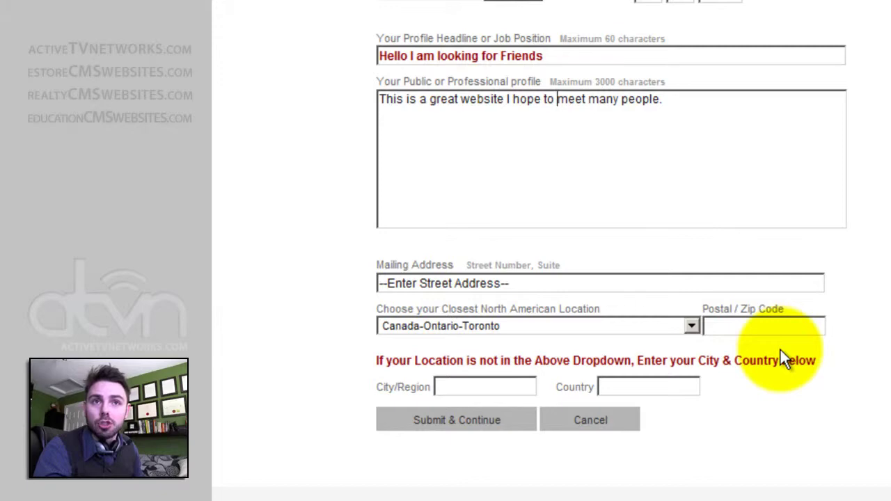
pyautogui.click(432, 420)
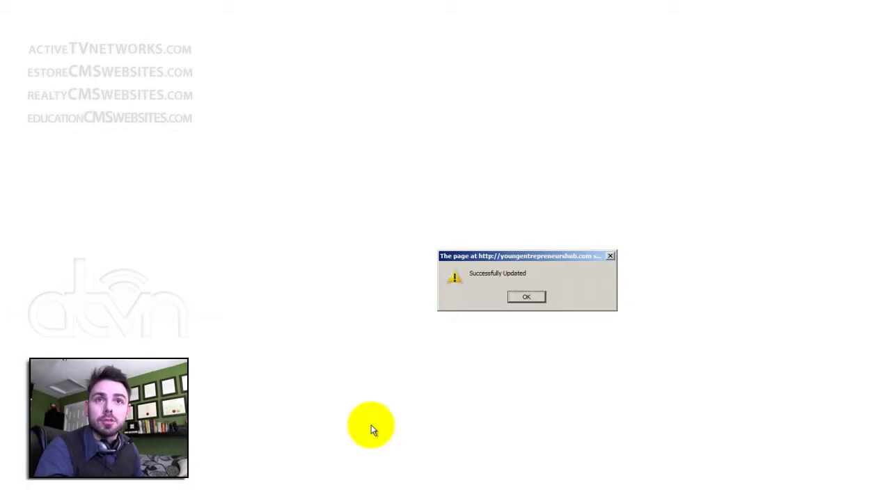
pyautogui.click(527, 297)
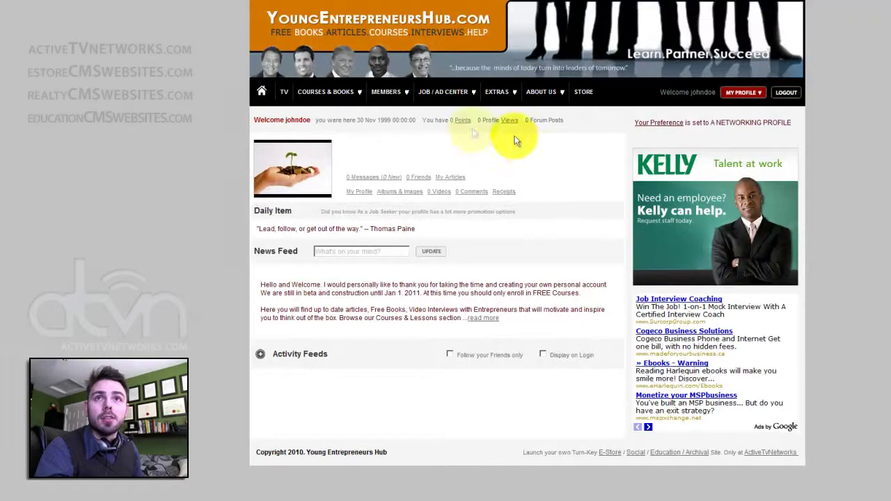
# Open the networking profile and check the headline 'Hello I am looking for Friends'.
pyautogui.click(294, 171)
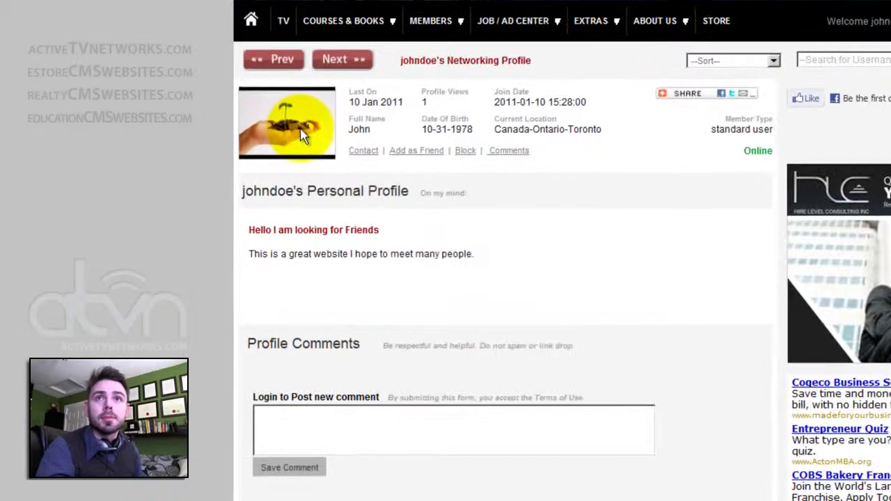
pyautogui.moveTo(250, 230); pyautogui.dragTo(369, 231)
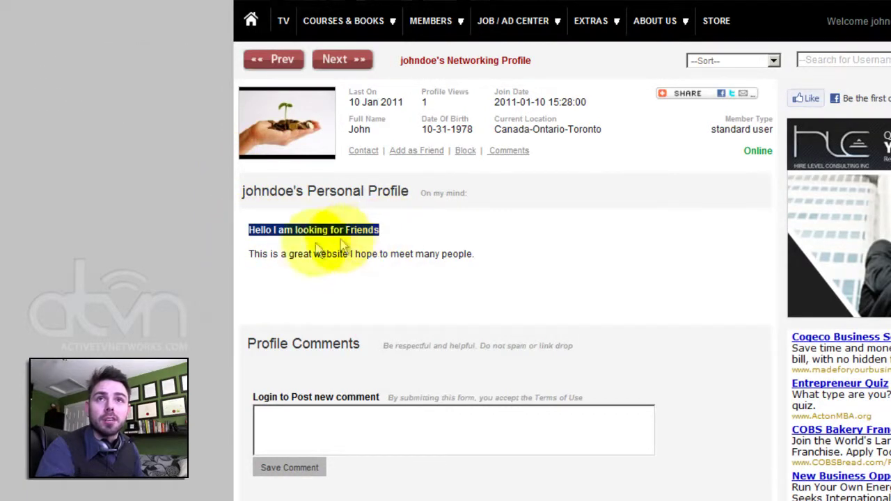
pyautogui.click(253, 255)
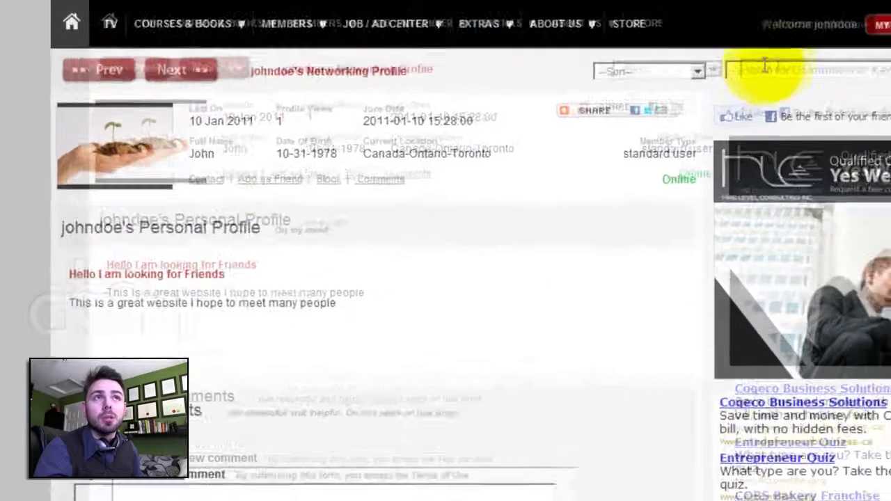
# Search for a member by username and open the found member's job profile.
pyautogui.click(828, 59)
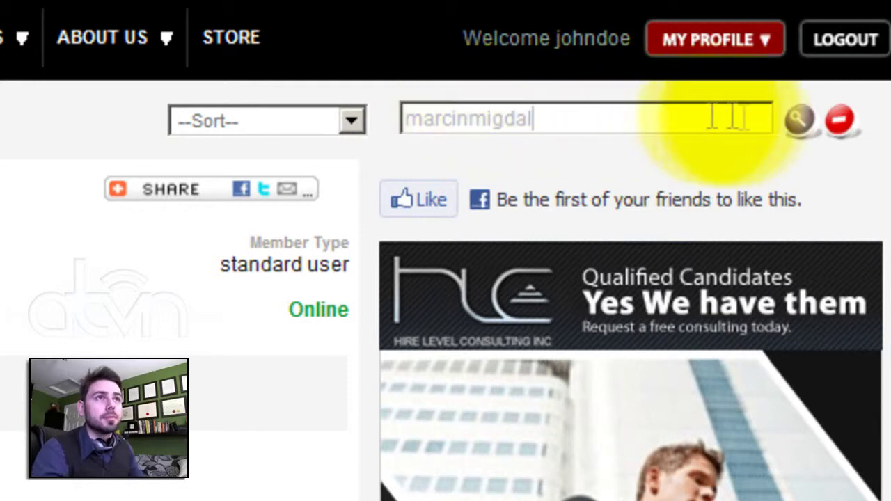
pyautogui.click(800, 119)
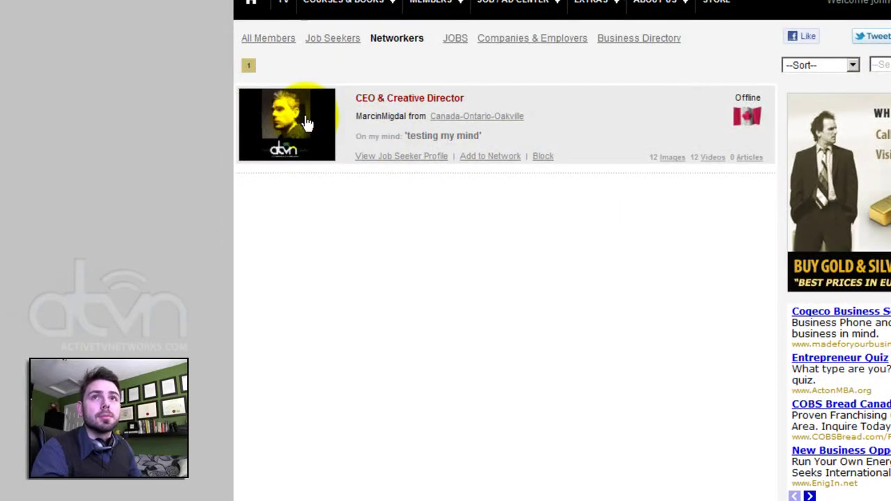
pyautogui.click(307, 123)
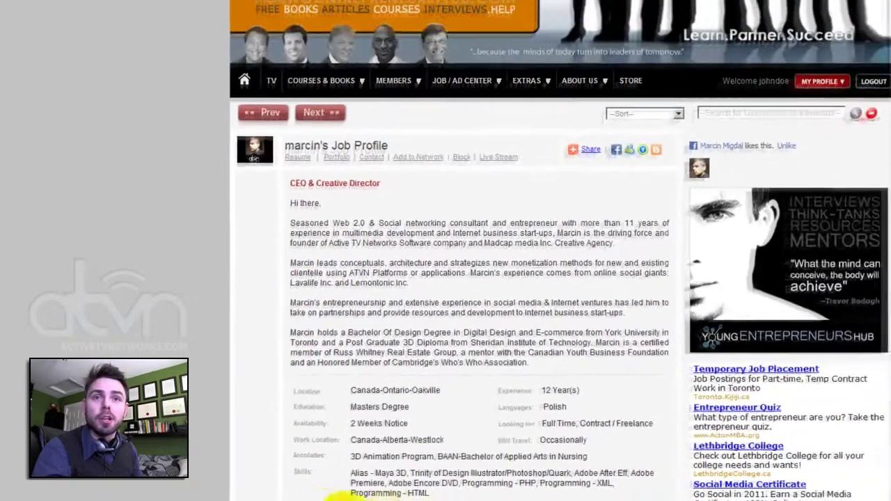
# Scroll through the job profile, go back to the Networkers list, then to your own dashboard.
pyautogui.scroll(-3, 377, 366)
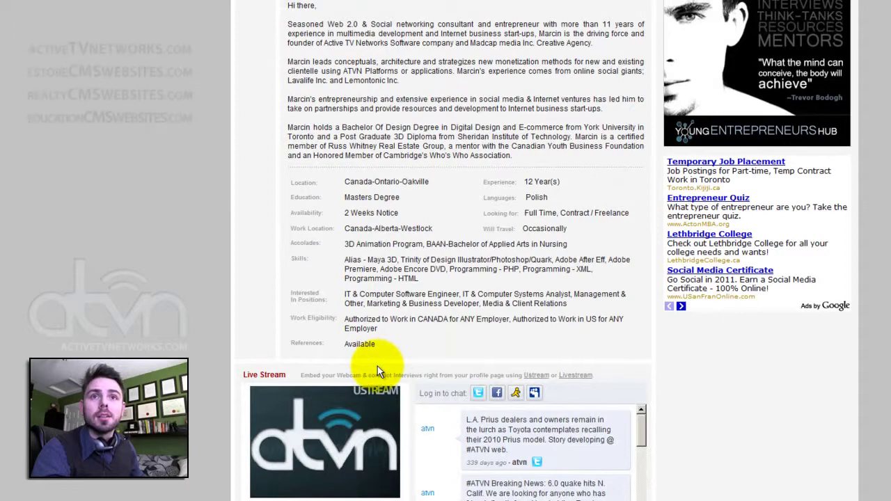
pyautogui.scroll(-3, 377, 366)
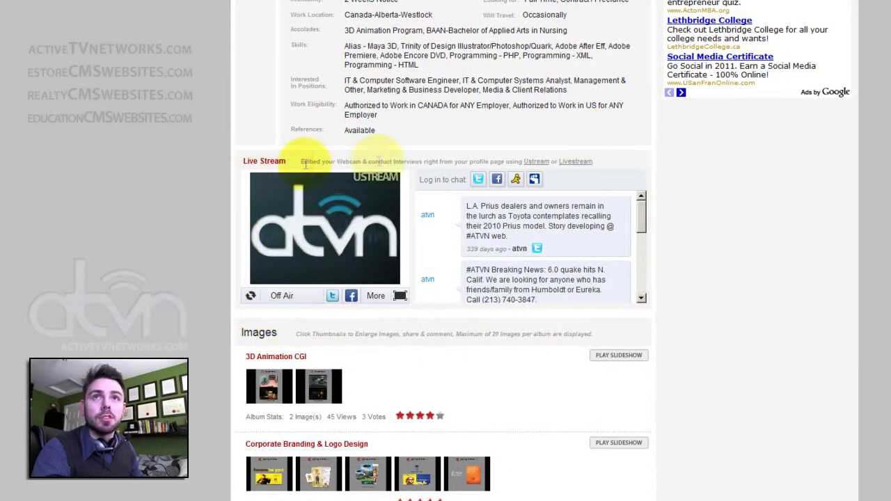
pyautogui.scroll(-3, 189, 365)
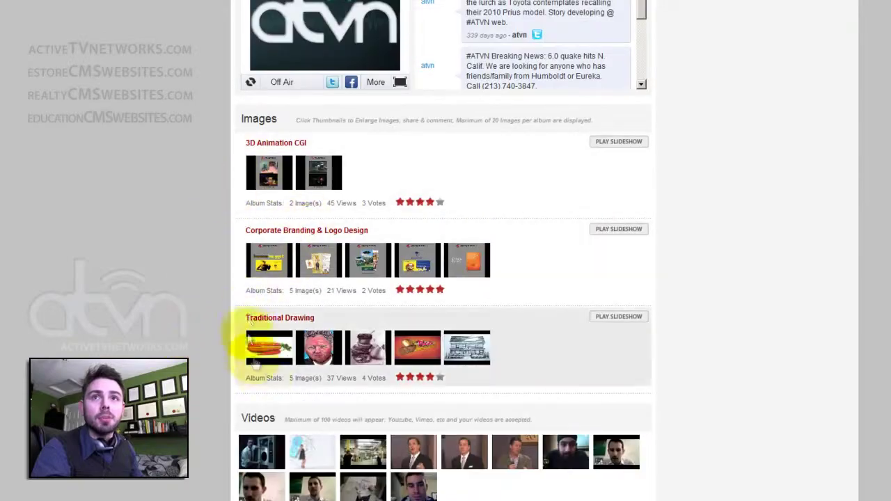
pyautogui.scroll(-4, 328, 487)
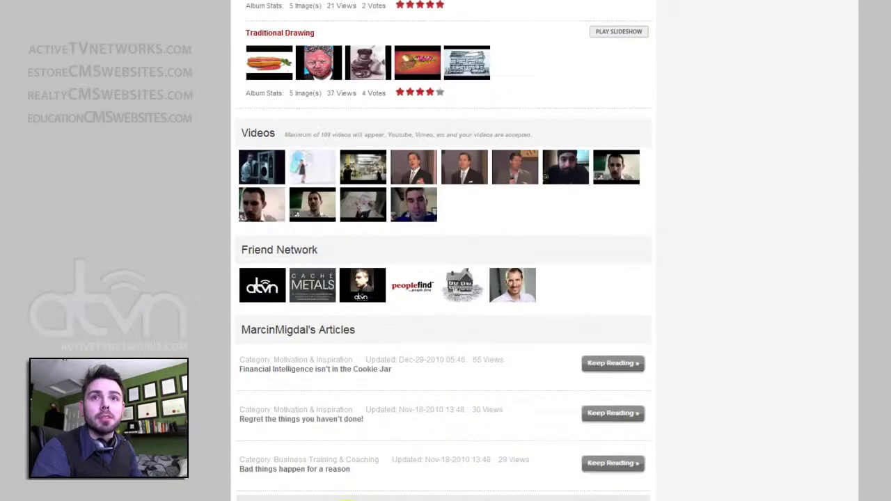
pyautogui.scroll(-1, 352, 493)
pyautogui.scroll(10, 359, 318)
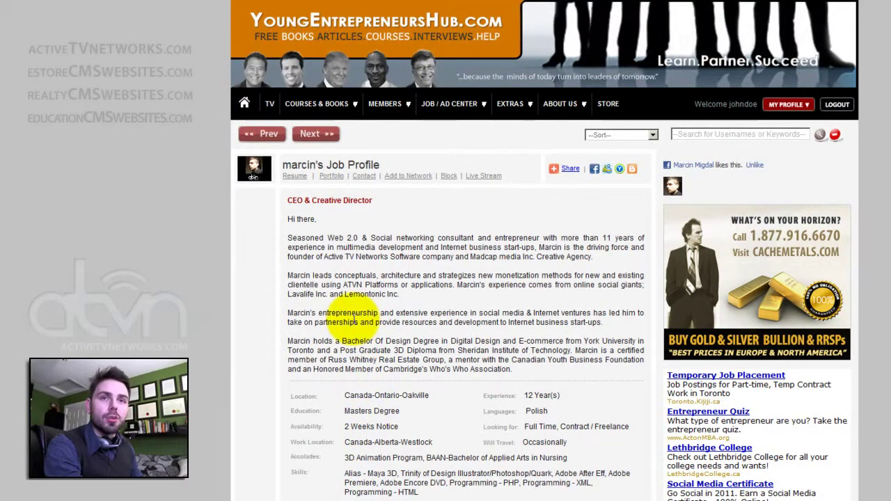
pyautogui.hotkey('alt', 'Left')
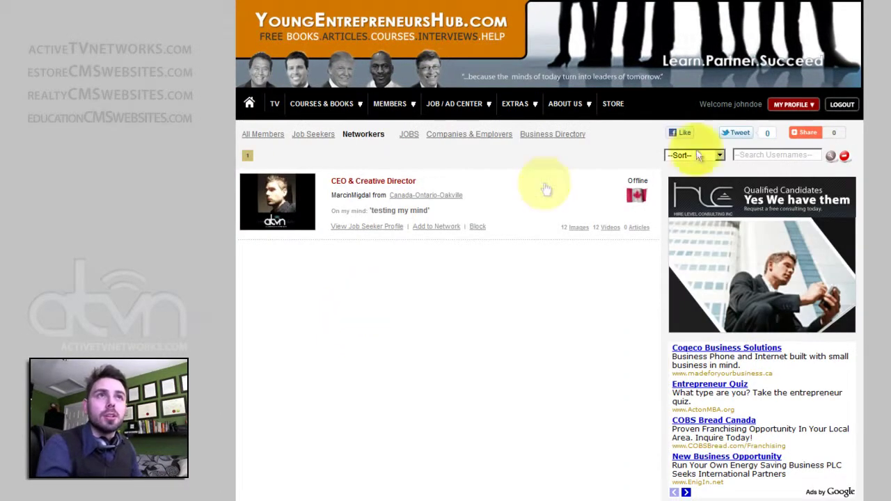
pyautogui.click(780, 110)
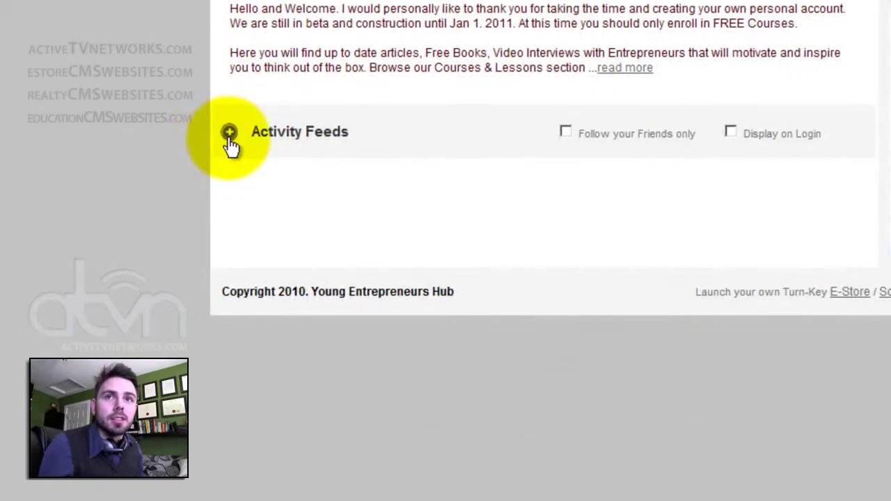
# Expand Activity Feeds and scroll through the join and profile-update entries.
pyautogui.click(230, 133)
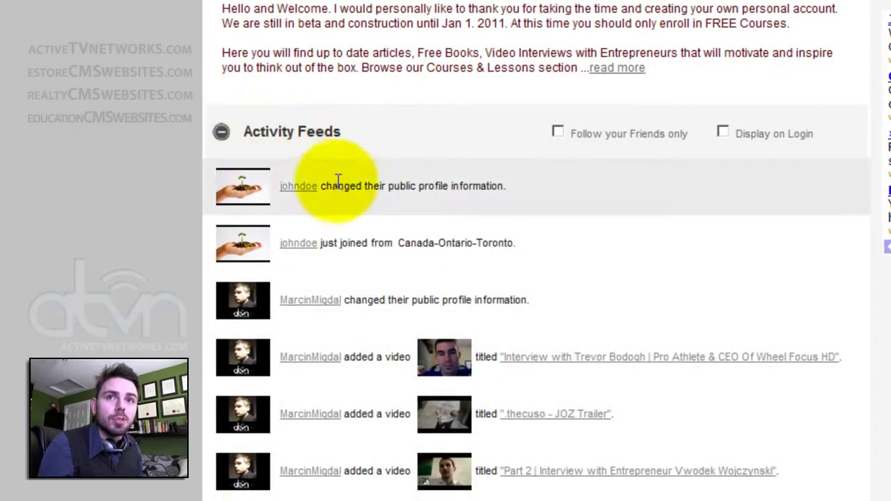
pyautogui.scroll(-3, 340, 243)
pyautogui.scroll(-4, 340, 249)
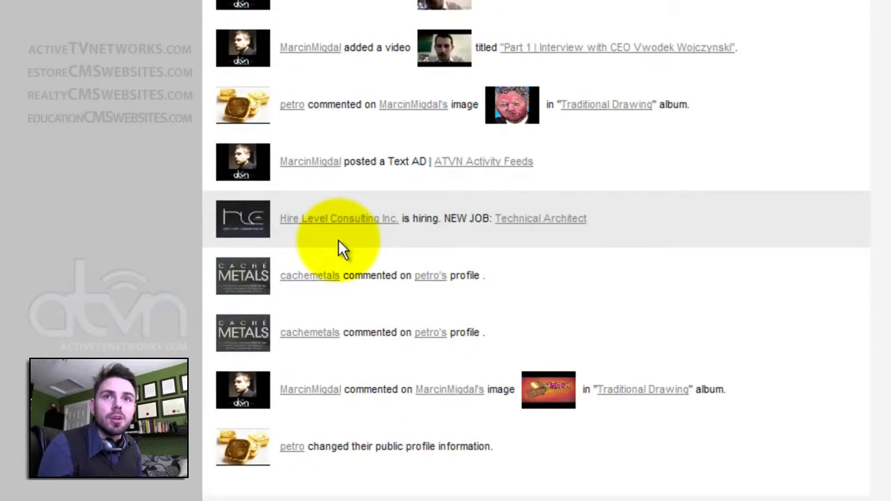
pyautogui.scroll(6, 350, 318)
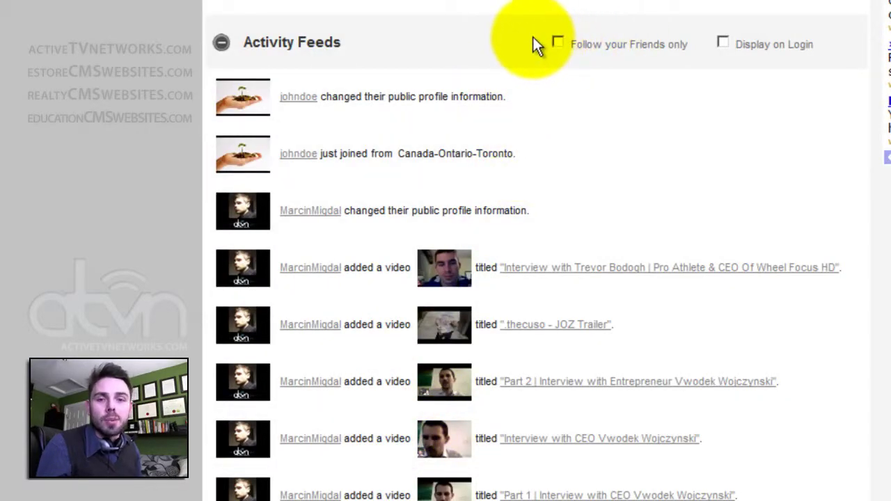
pyautogui.scroll(-6, 555, 36)
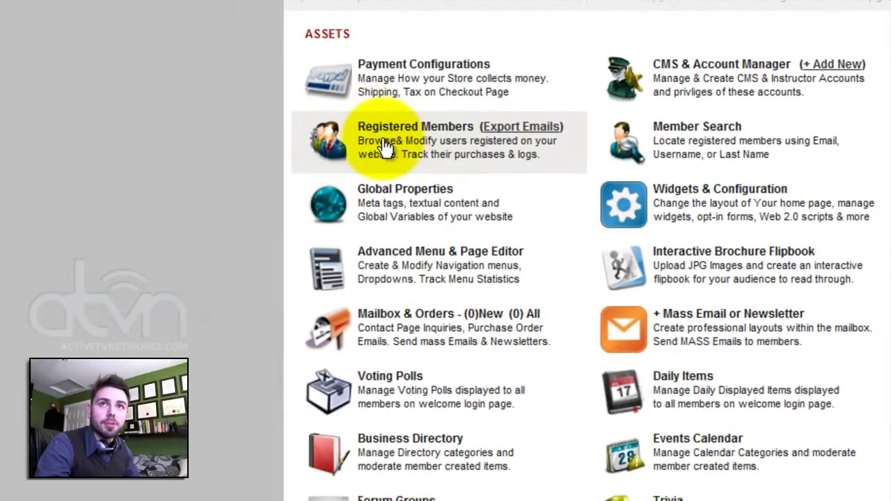
# Search Registered Members for 'john', narrow to the single match, and open its Edit properties.
pyautogui.click(385, 148)
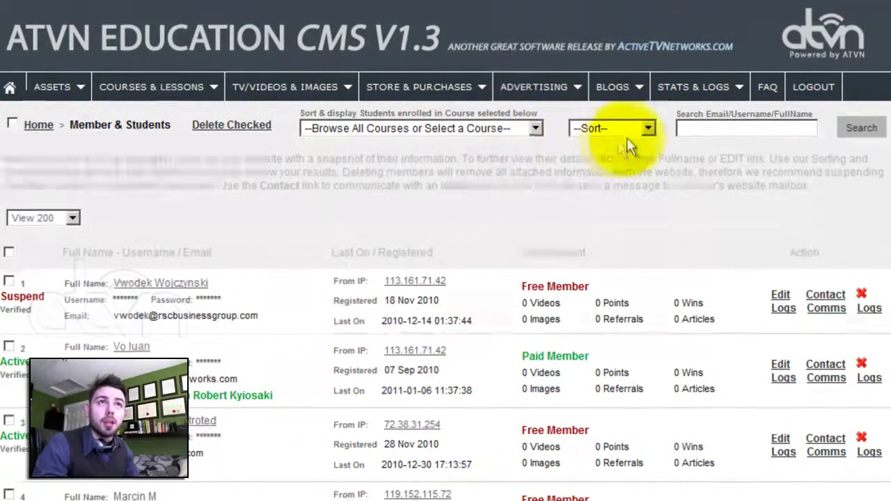
pyautogui.click(696, 128)
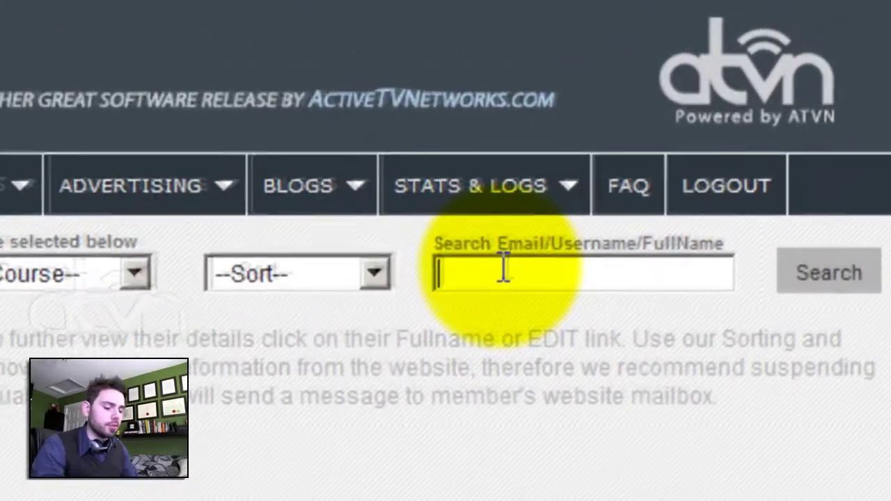
pyautogui.write('john')
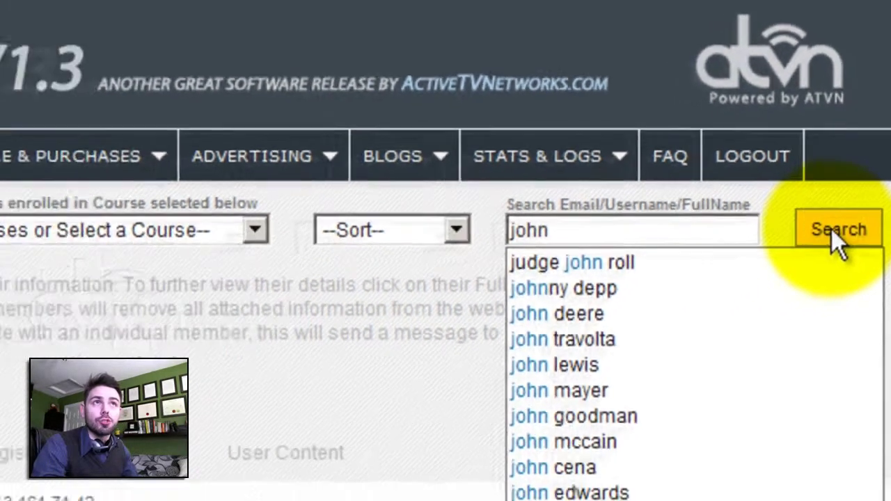
pyautogui.click(828, 276)
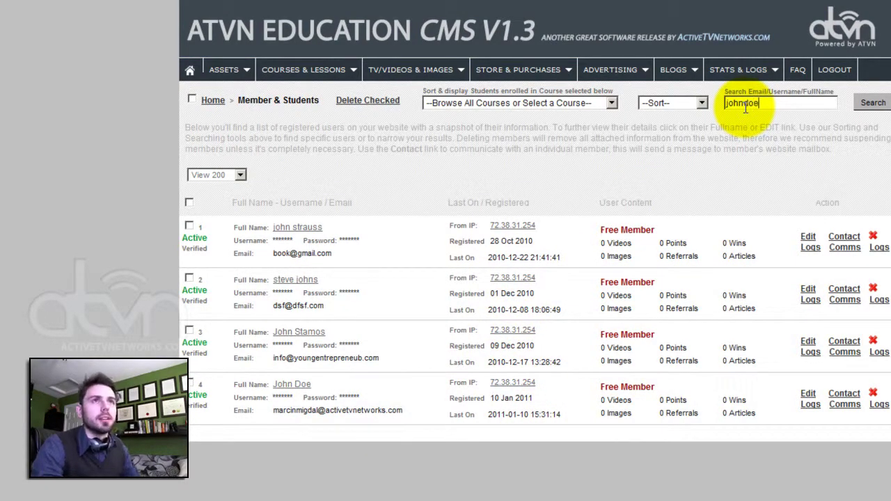
pyautogui.click(871, 103)
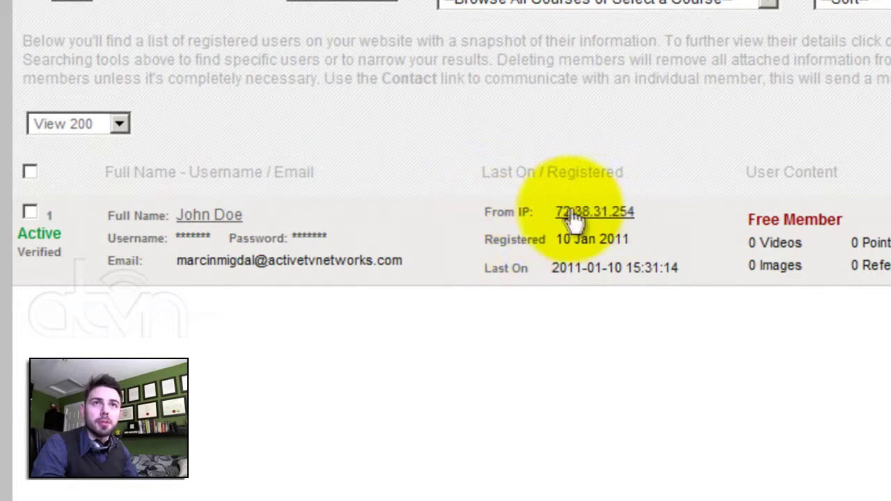
pyautogui.moveTo(485, 268); pyautogui.dragTo(681, 268)
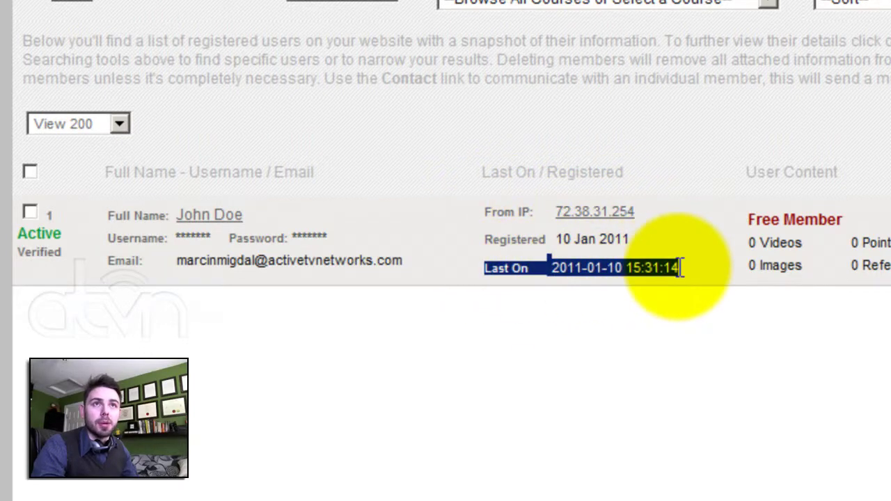
pyautogui.click(679, 268)
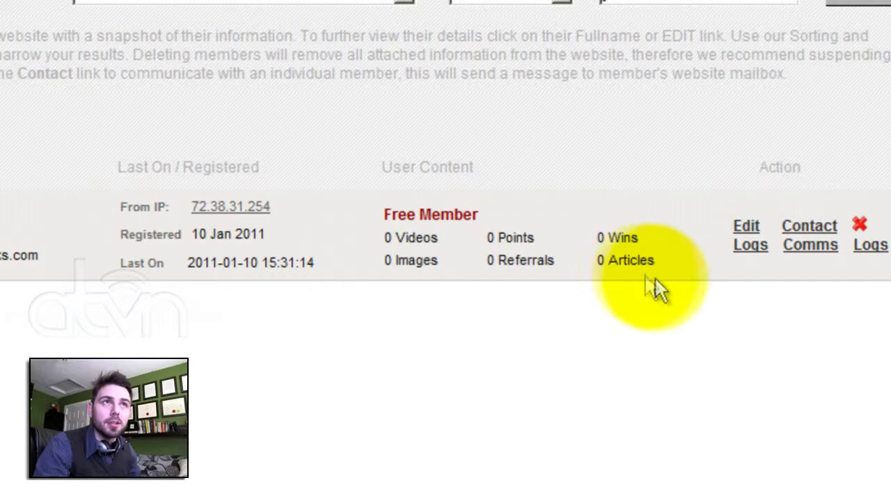
pyautogui.click(748, 228)
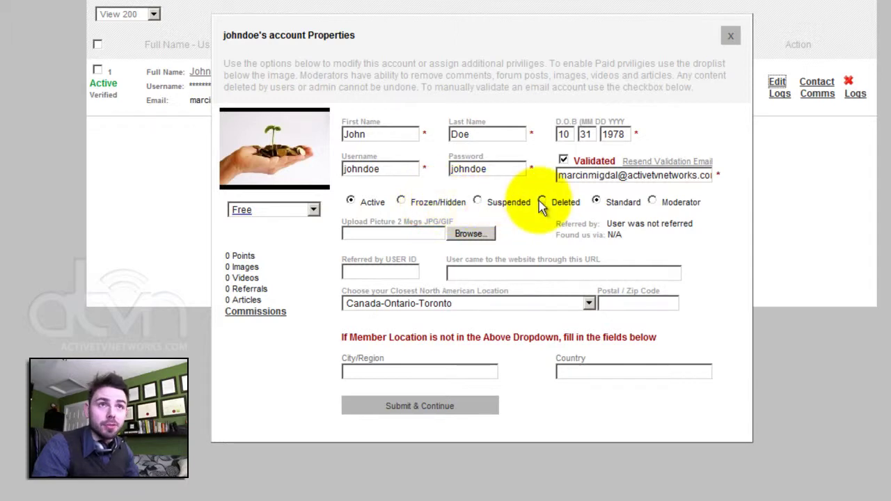
# Set the account status to Suspended, save it, and select the username in the site's login field.
pyautogui.click(478, 201)
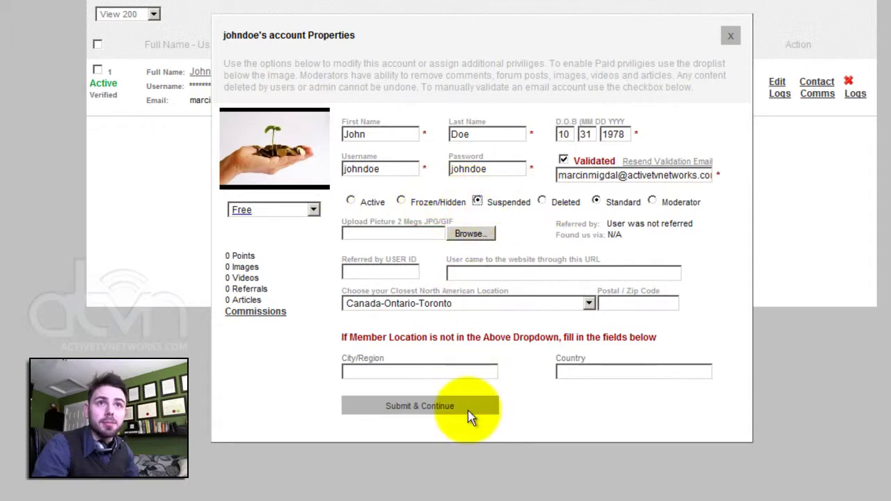
pyautogui.click(413, 404)
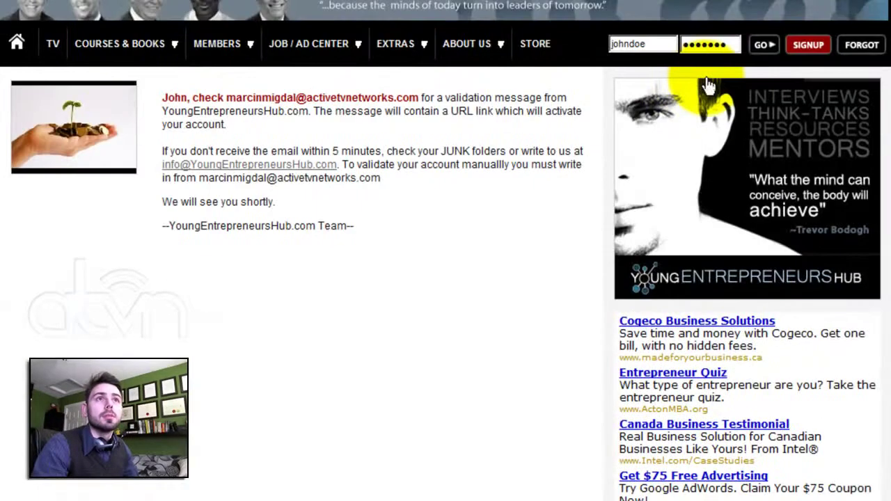
pyautogui.moveTo(646, 44); pyautogui.dragTo(597, 43)
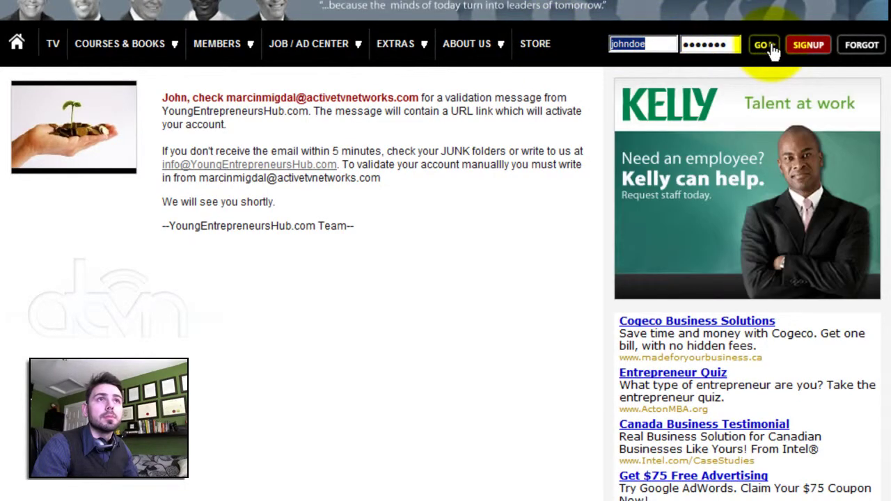
# Attempt to log in with the suspended account and dismiss the Frozen/Suspended warning.
pyautogui.click(764, 46)
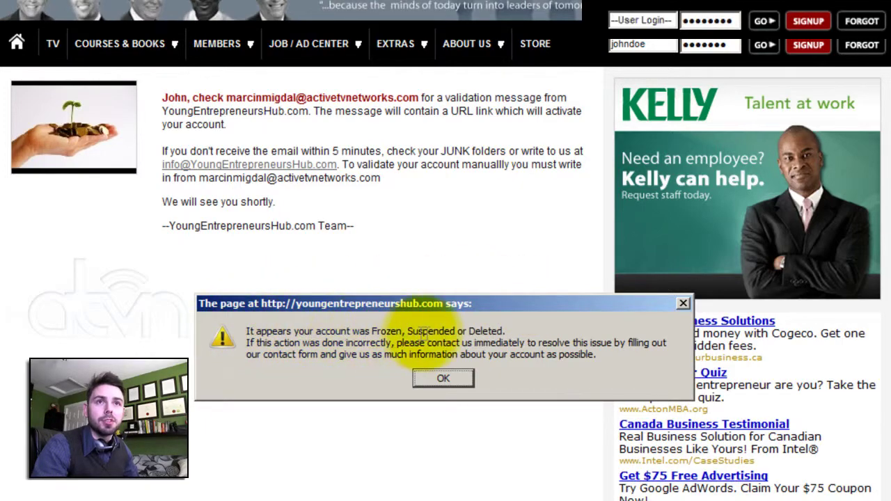
pyautogui.click(442, 377)
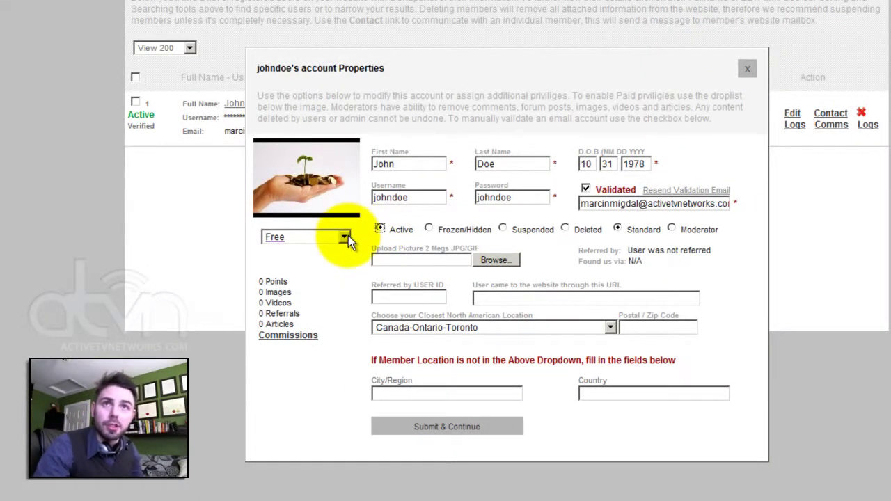
# Change the Active account's membership level to PAID MEMBER and save it.
pyautogui.click(348, 235)
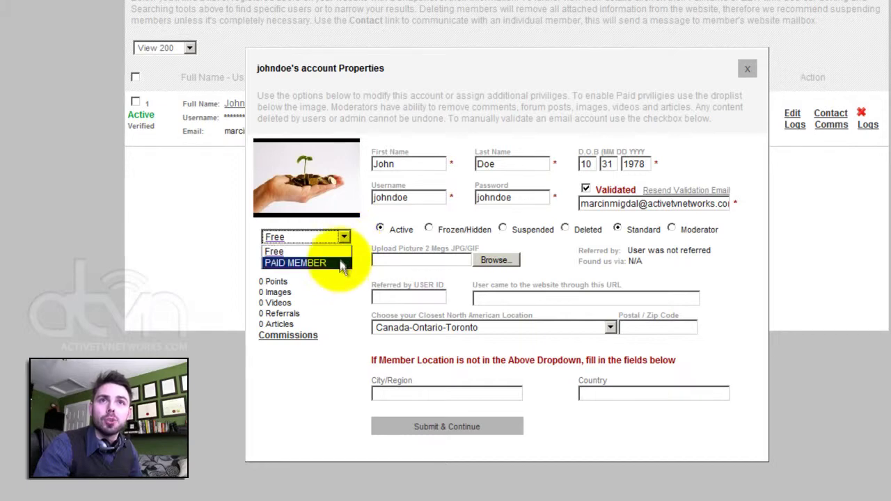
pyautogui.click(437, 426)
pyautogui.click(437, 426)
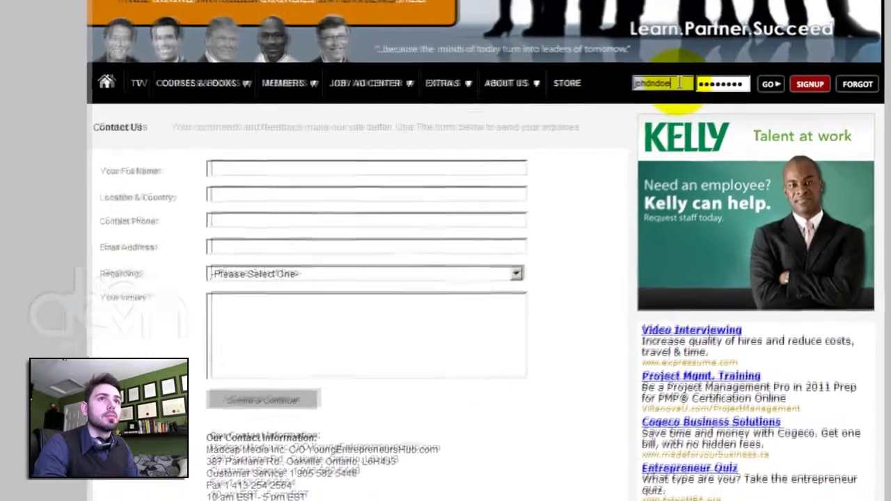
# Correct the username, enter the password, log in, and scroll through the Activity Feeds.
pyautogui.press('BackSpace')
pyautogui.press('BackSpace')
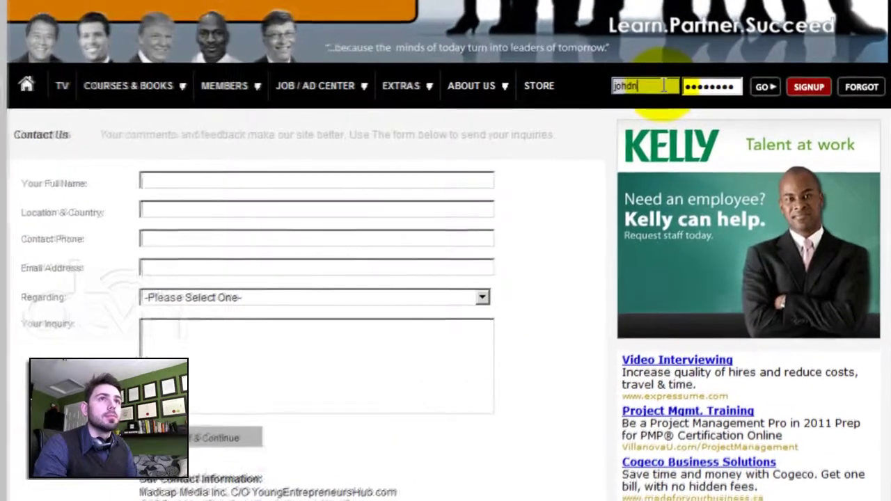
pyautogui.press('Tab')
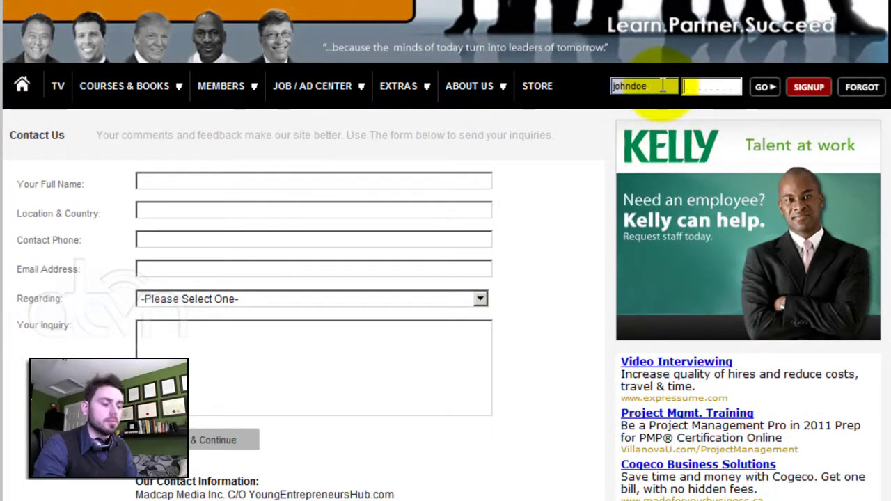
pyautogui.click(766, 88)
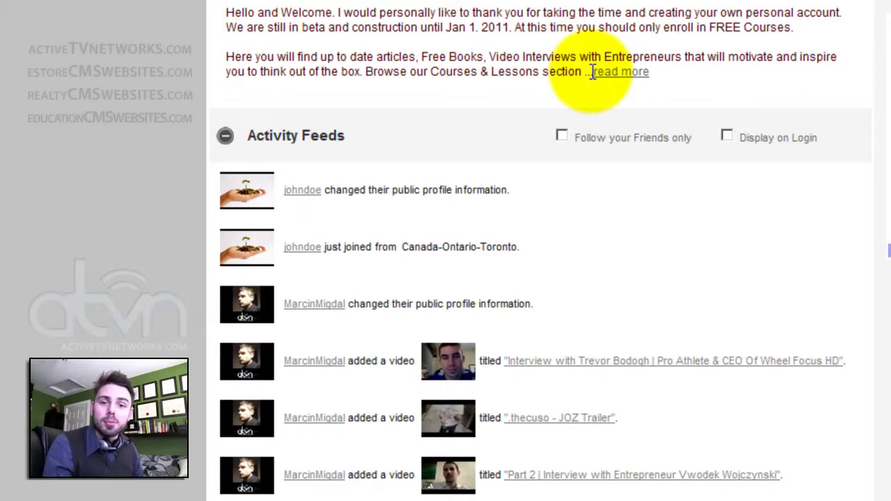
pyautogui.scroll(-10, 845, 442)
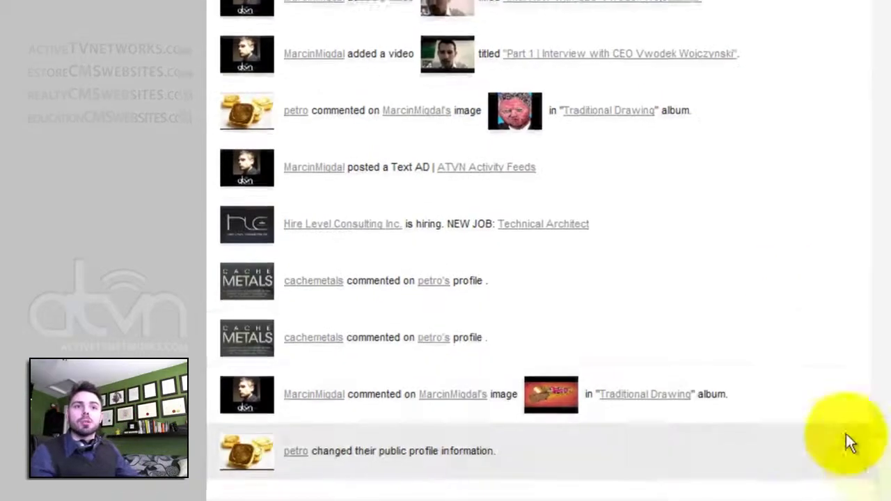